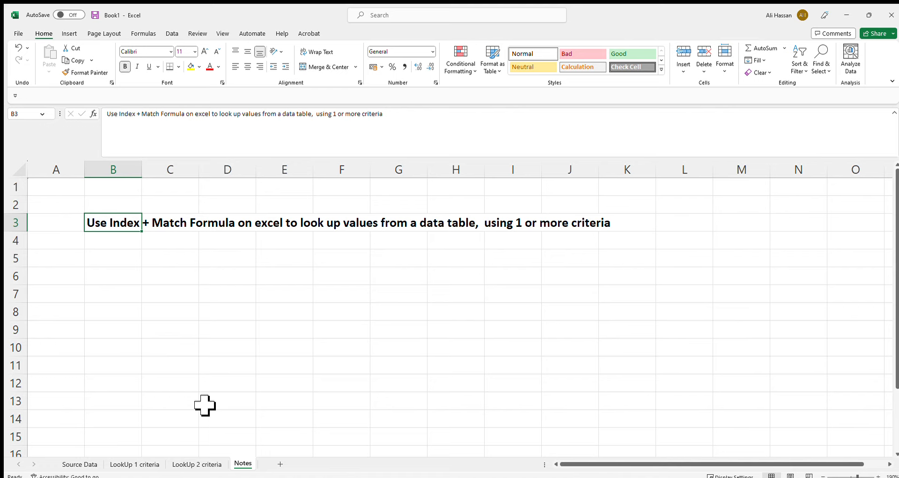
Step: Examine the First name, Department and Salary columns of the data table on the Source Data sheet
click(74, 462)
drag(33, 175, 200, 283)
click(40, 184)
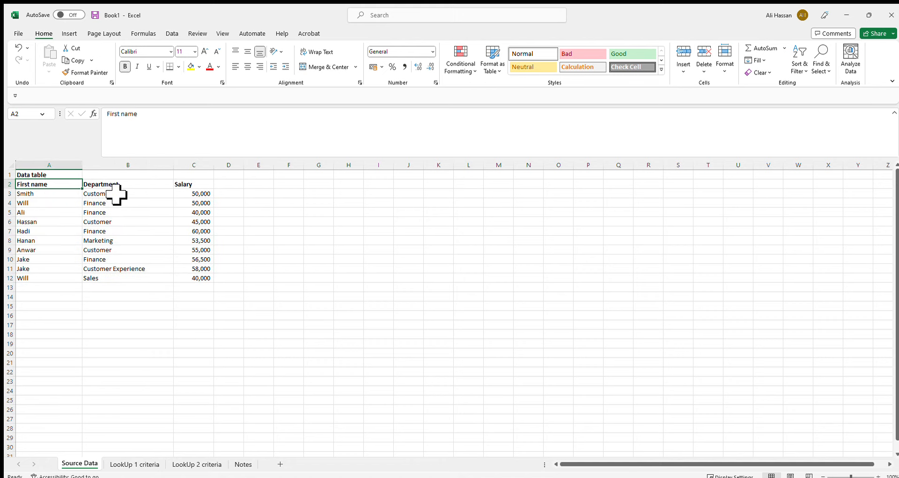
click(118, 186)
click(197, 185)
Step: Clear the Salary values in B2:B4 on the LookUp 1 criteria sheet
click(135, 464)
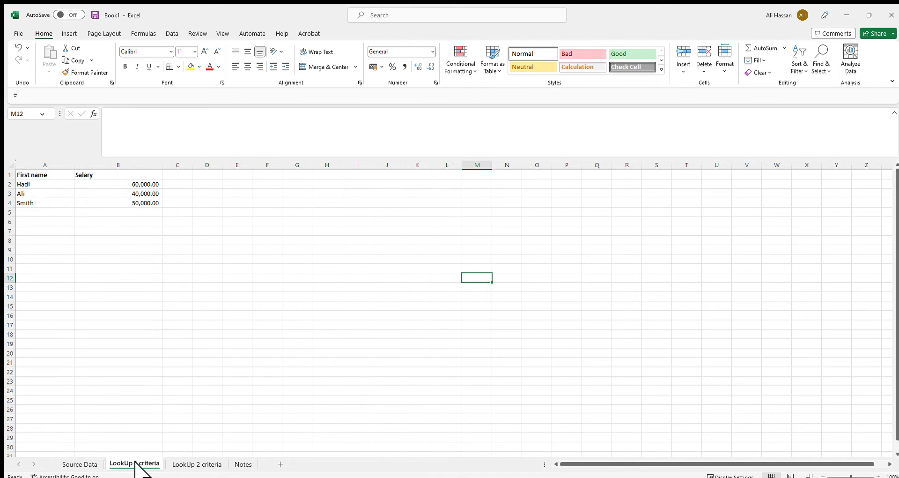
drag(117, 177, 144, 206)
key(Delete)
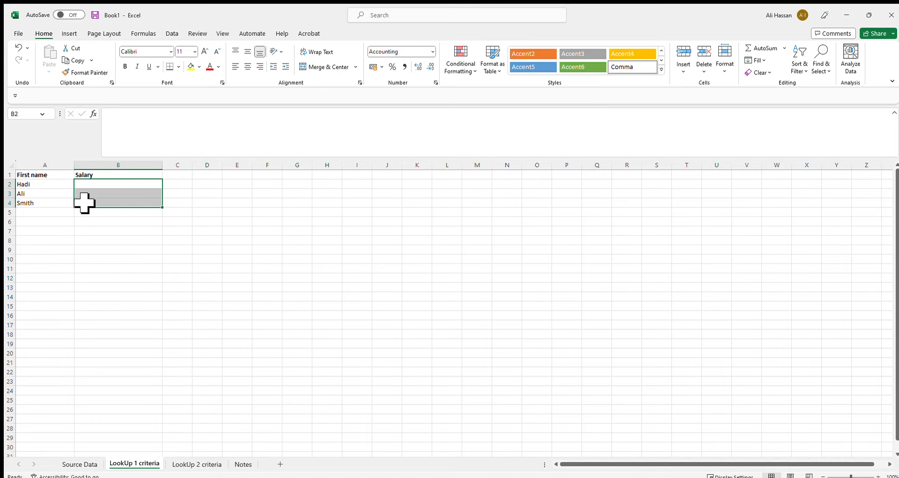
Step: Compare the First name criteria and Salary column on the LookUp 1 criteria sheet with the Source Data table
click(36, 177)
click(94, 229)
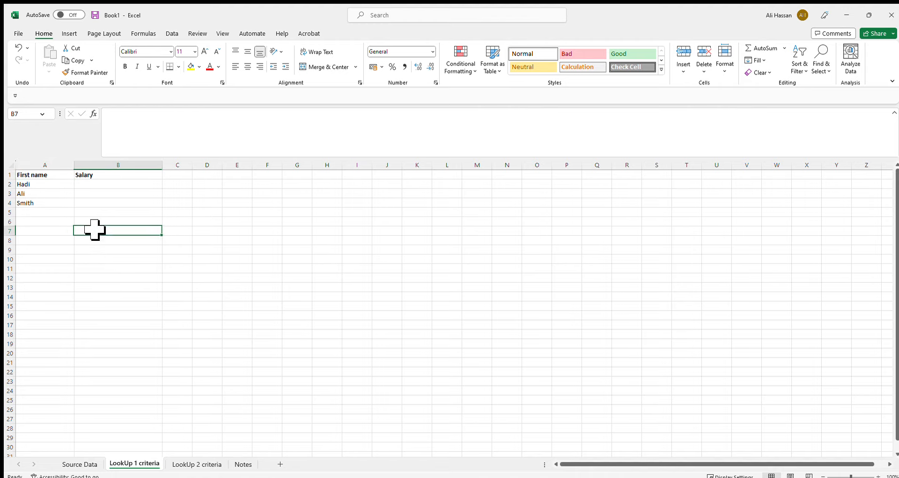
click(45, 178)
click(108, 186)
click(49, 178)
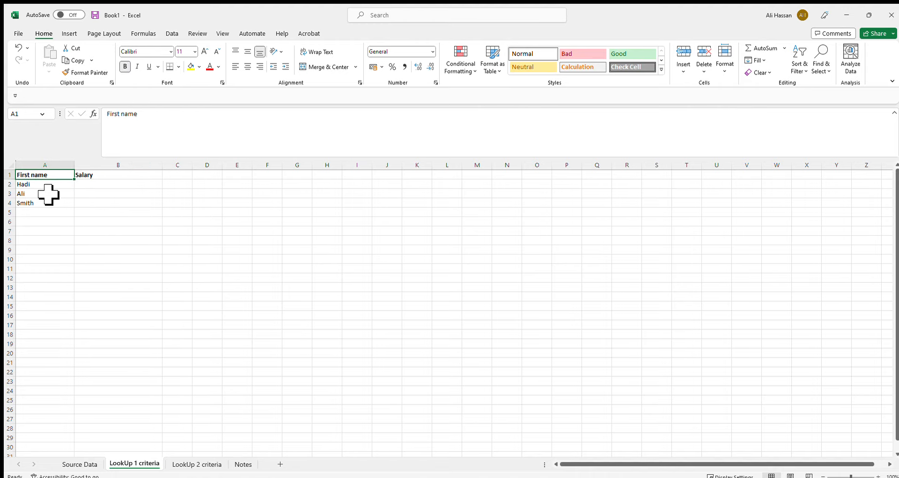
click(49, 186)
drag(42, 187, 41, 206)
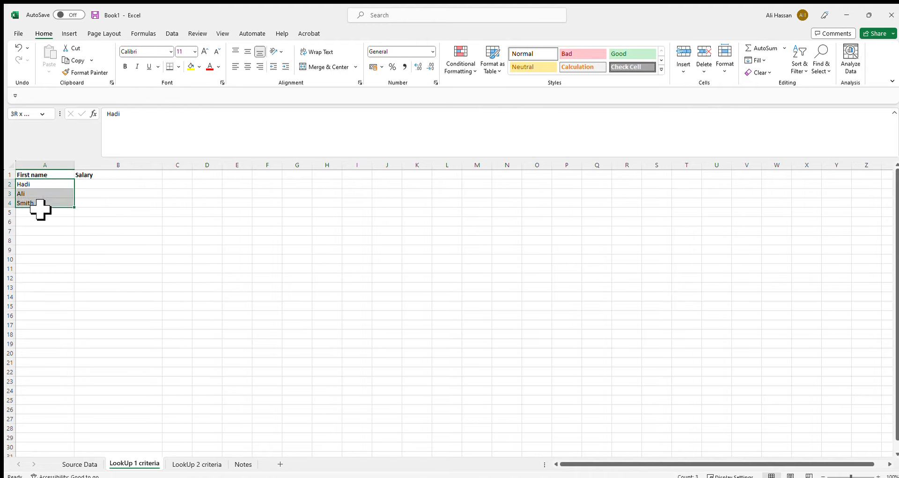
click(100, 185)
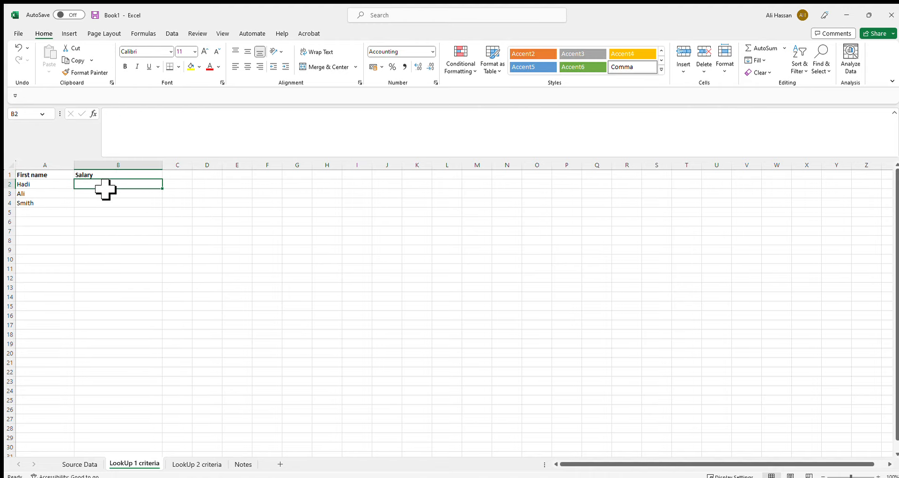
click(77, 464)
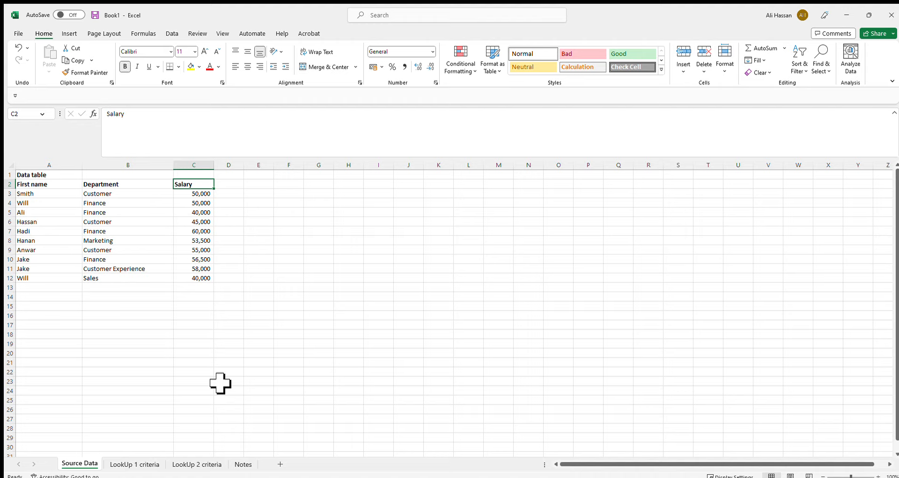
click(143, 462)
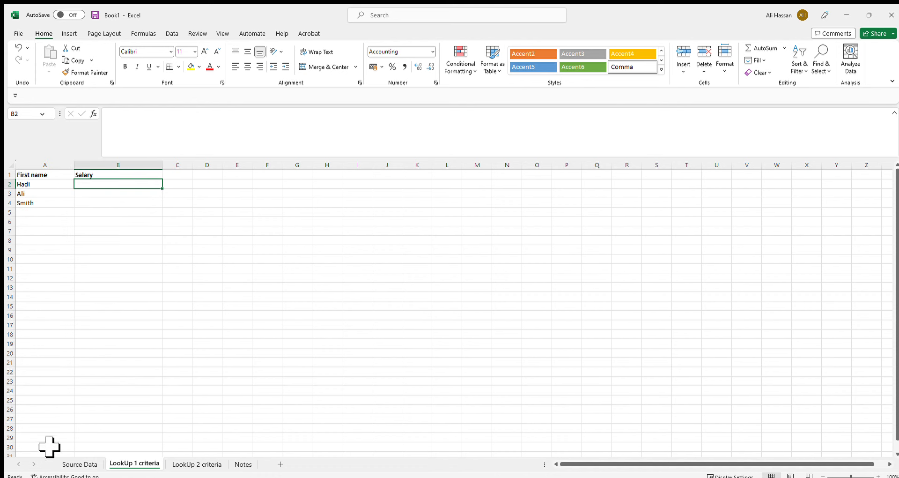
click(66, 462)
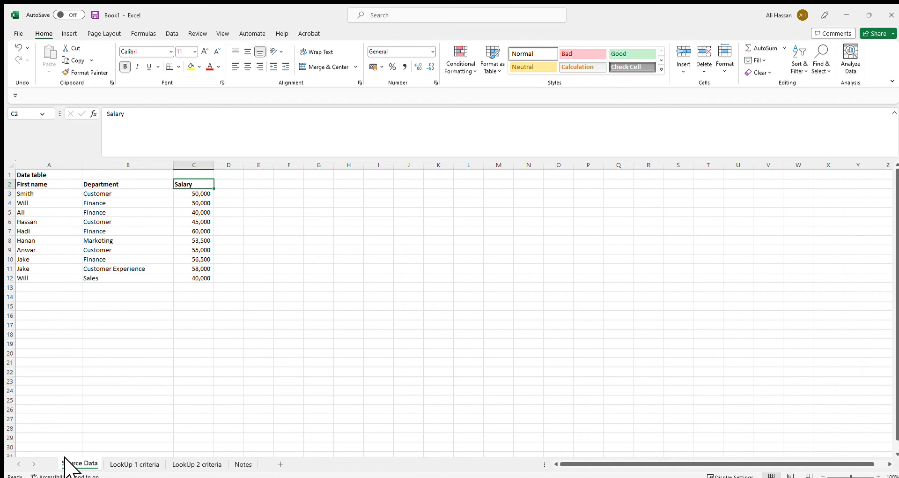
Step: Start an INDEX formula in B2 of the LookUp 1 criteria sheet, using Source Data column C as the array
click(115, 462)
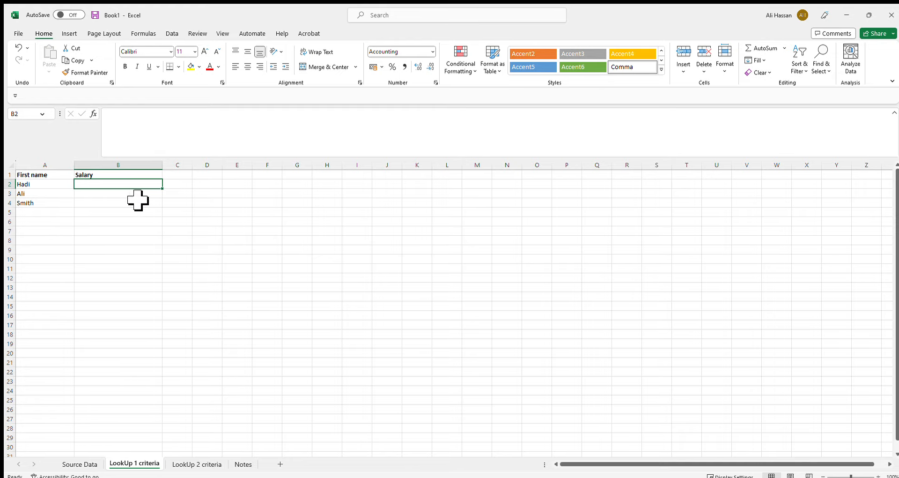
text(=inde)
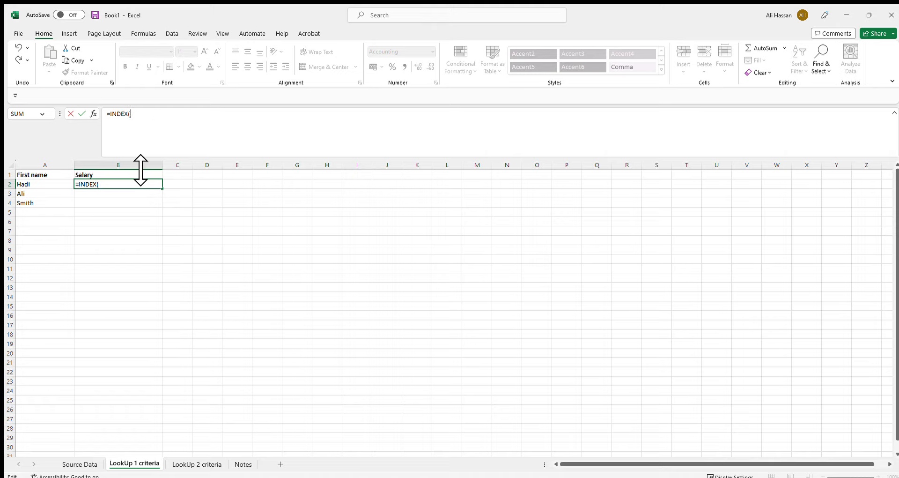
click(145, 122)
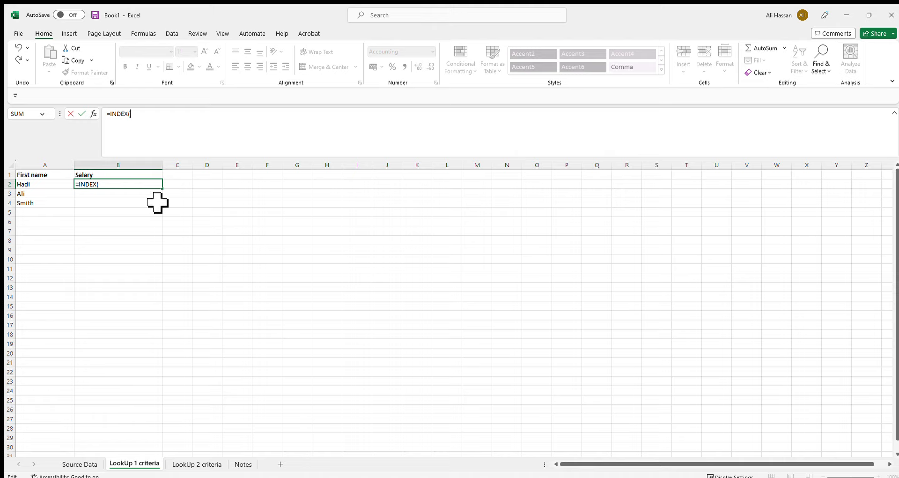
click(77, 464)
scroll(167, 303, right, 1)
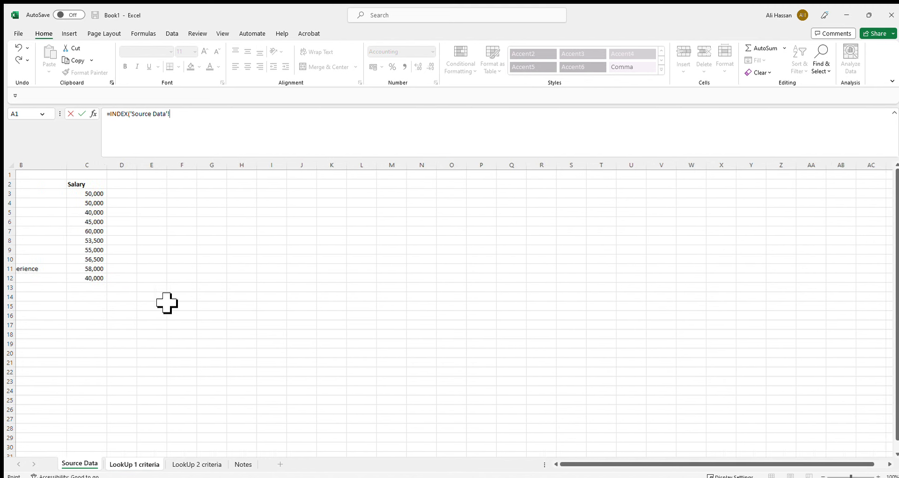
click(94, 185)
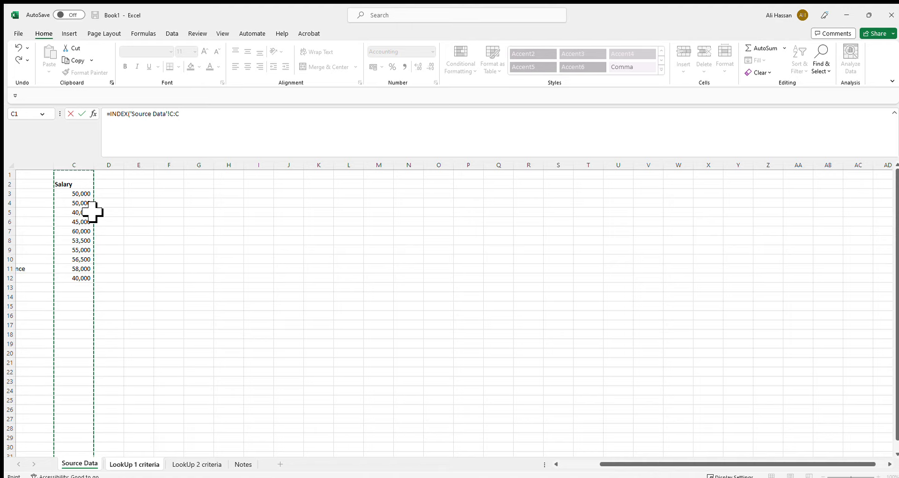
text(,)
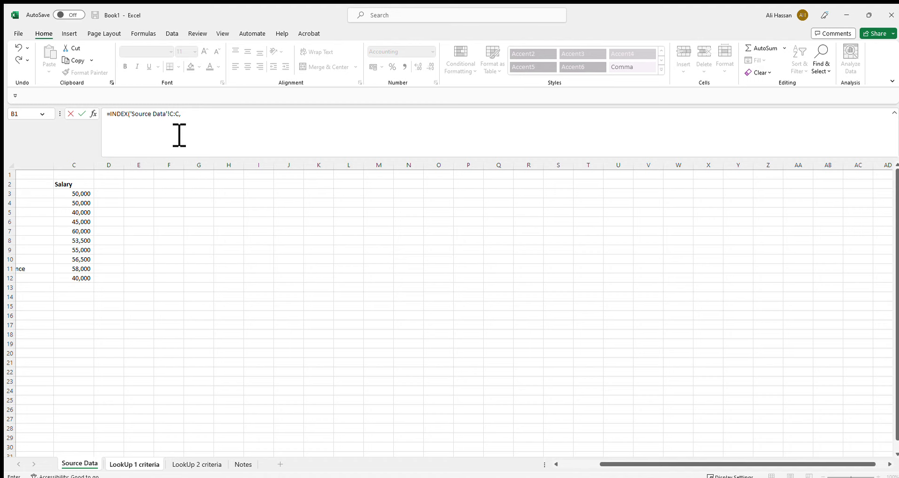
Step: Nest a MATCH function as INDEX's row argument, with A2 of the LookUp 1 criteria sheet as the lookup value
scroll(115, 236, left, 2)
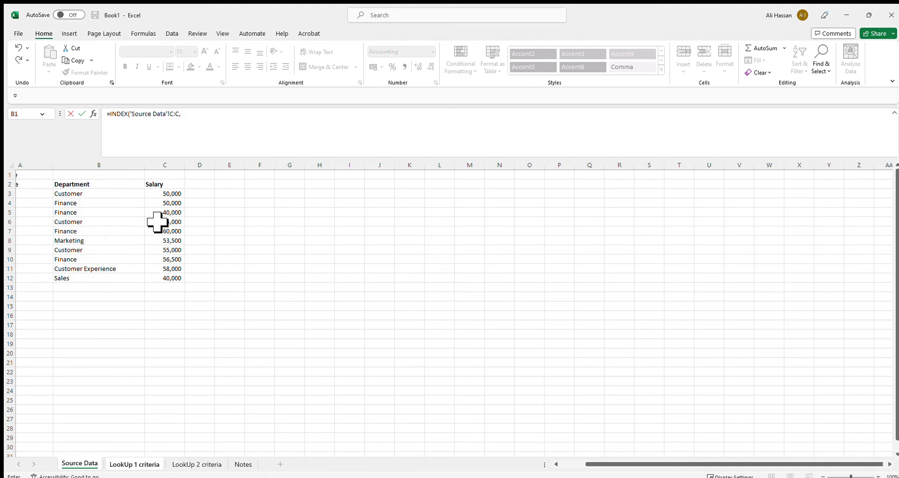
scroll(140, 187, right, 3)
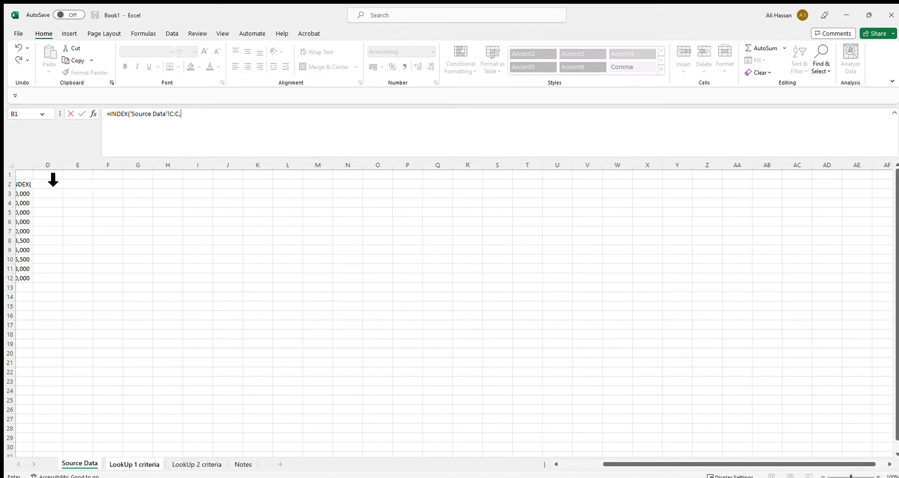
scroll(52, 179, left, 3)
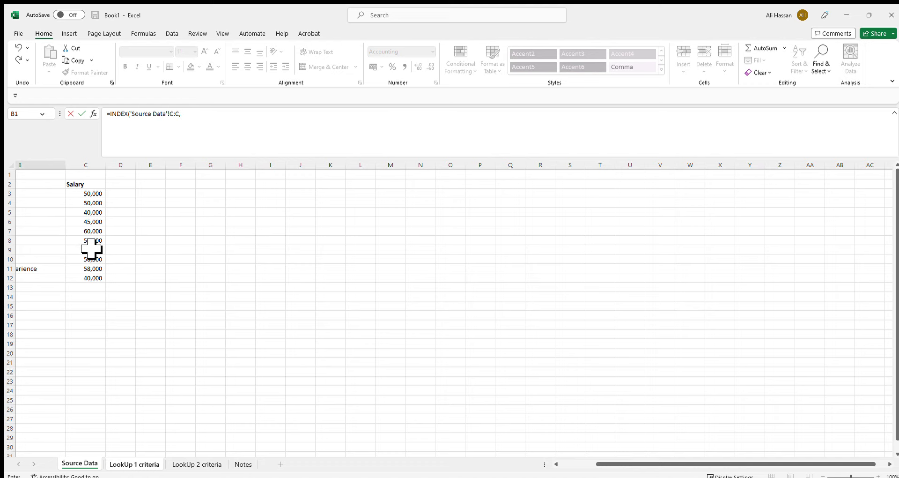
scroll(91, 248, left, 3)
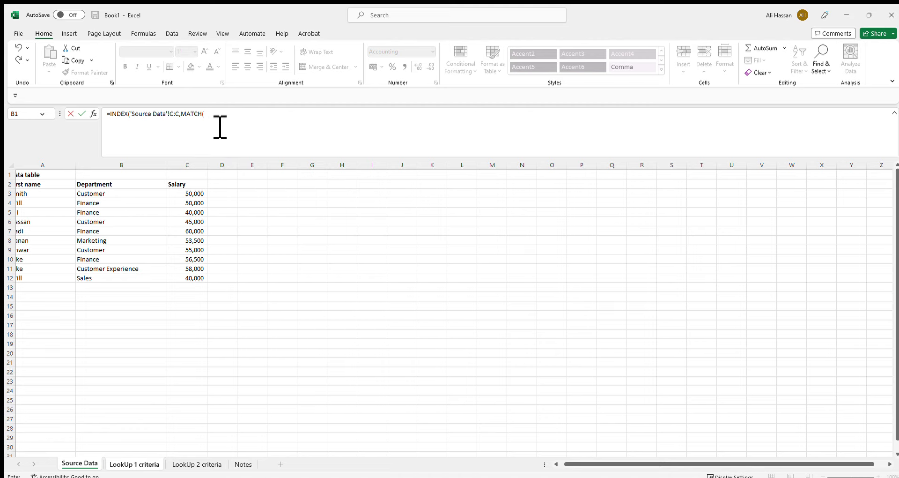
click(148, 461)
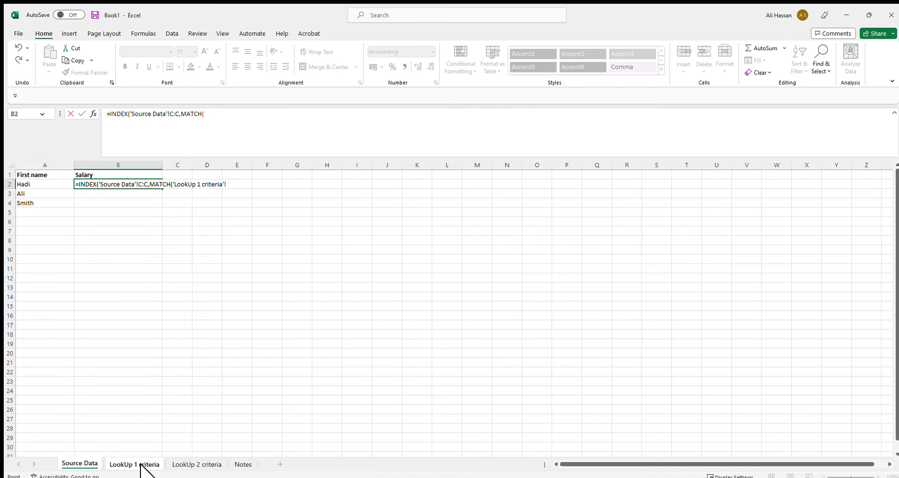
click(46, 189)
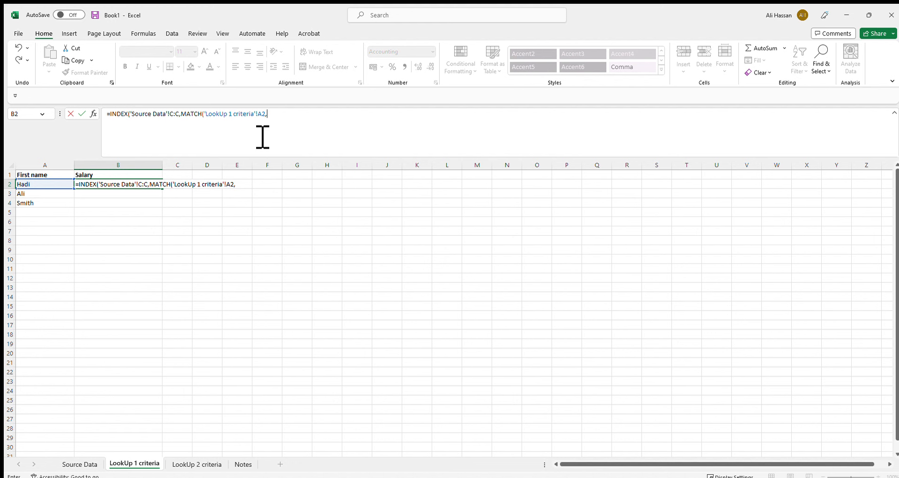
Step: Set Source Data column A as the MATCH lookup array
click(78, 464)
click(45, 176)
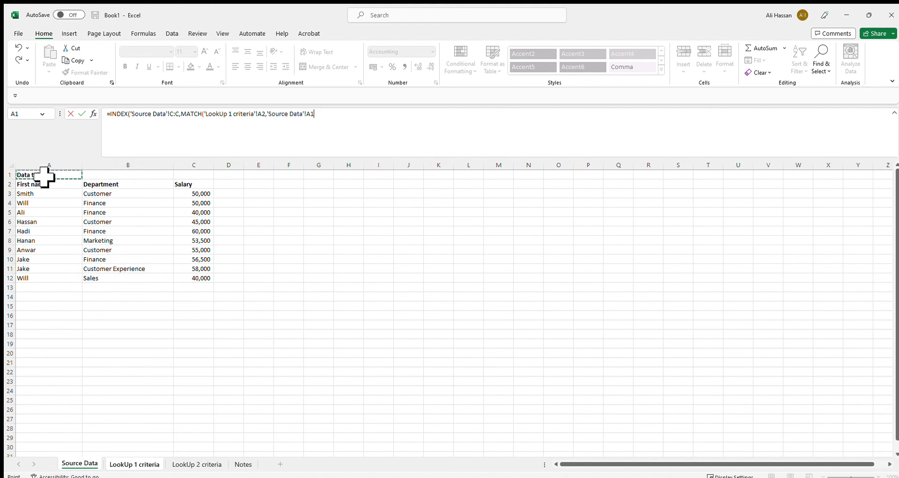
click(46, 165)
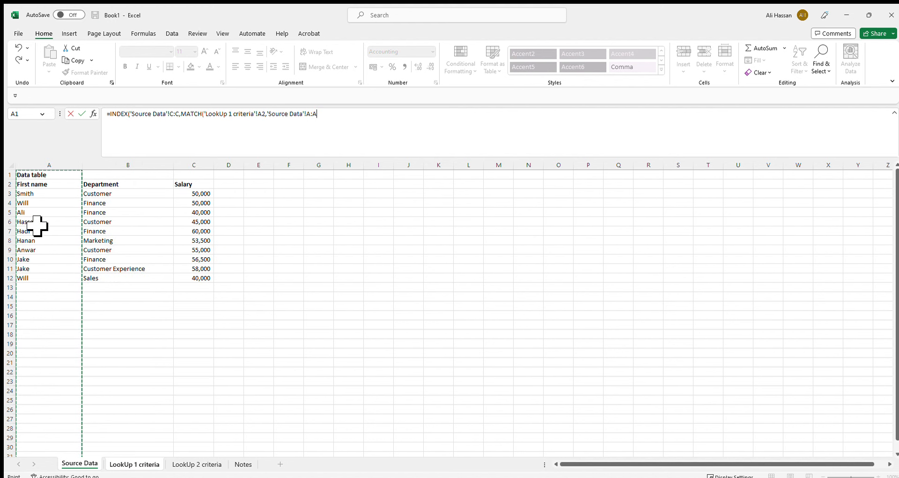
text(,)
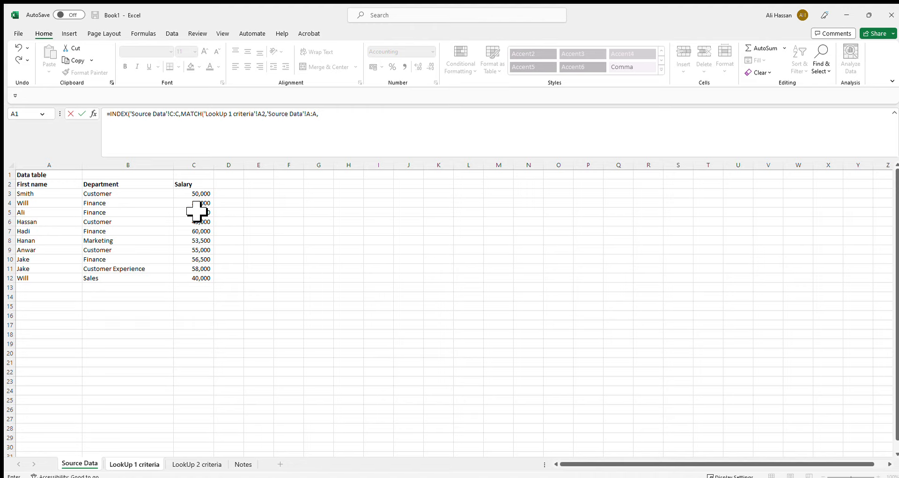
scroll(187, 206, right, 1)
scroll(183, 188, left, 1)
scroll(197, 206, right, 1)
click(139, 463)
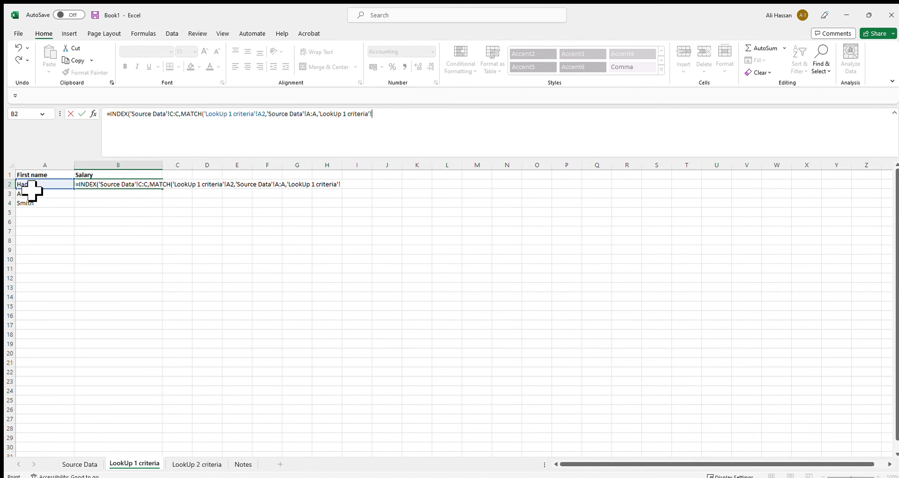
click(81, 464)
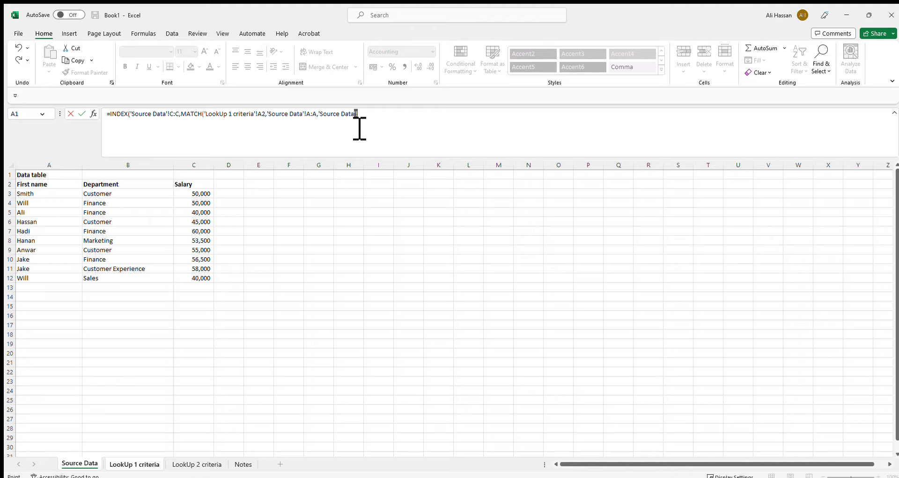
drag(359, 128, 332, 129)
key(BackSpace)
Step: Finish the MATCH with match type 0, close both functions and enter the formula in B2
drag(327, 126, 195, 127)
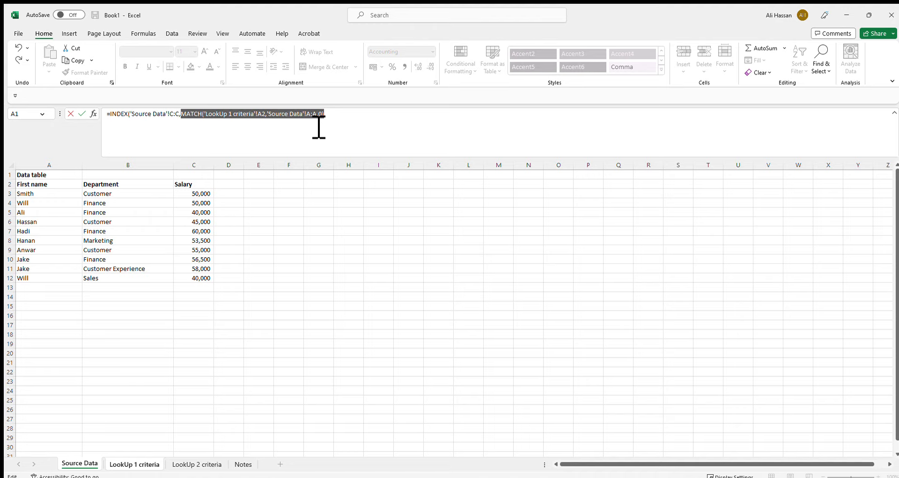
click(361, 124)
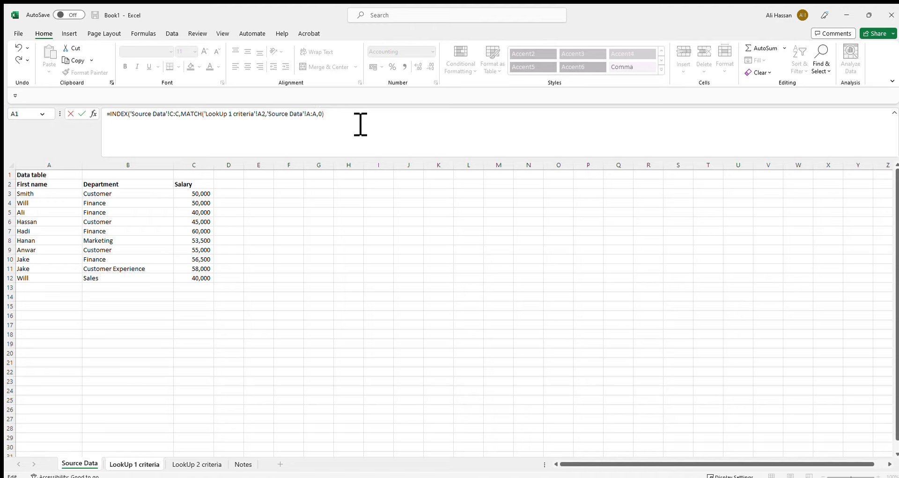
drag(361, 124, 326, 126)
click(356, 122)
key(ctrl+Return)
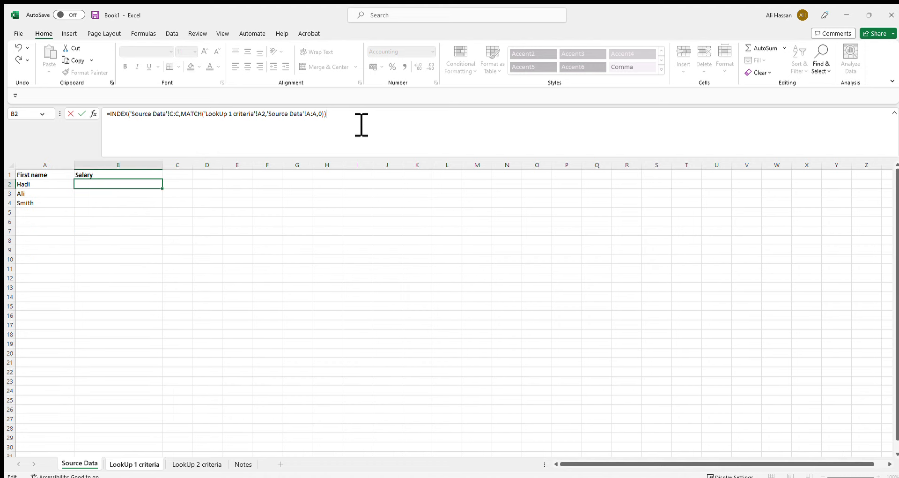
Step: Copy the INDEX-MATCH formula from B2 into B3 and B4
key(ctrl+c)
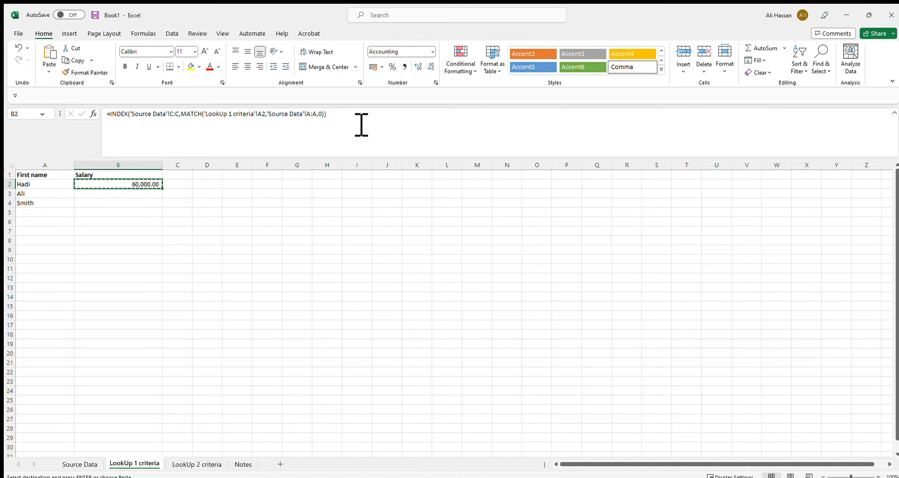
key(Down)
key(ctrl+v)
key(Down)
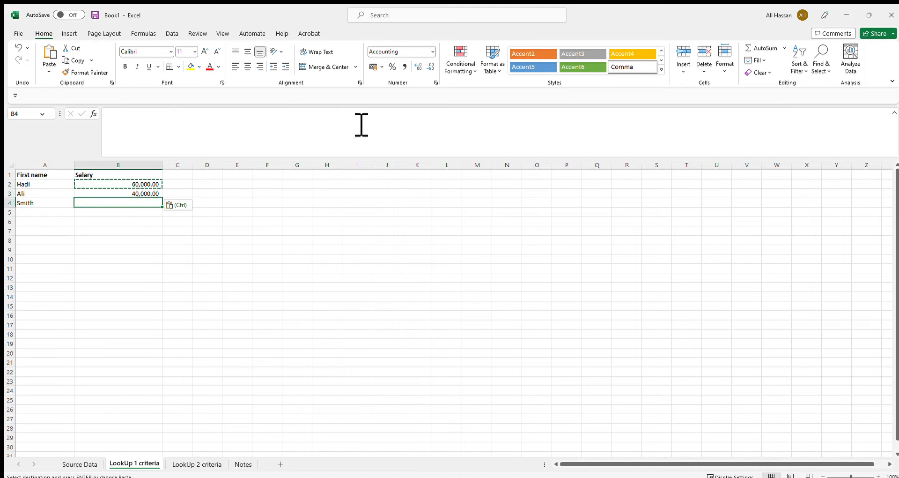
key(ctrl+v)
key(Escape)
Step: Check the B2 salary result against row 7 of the Source Data table
key(Up)
mouse_move(104, 185)
mouse_down()
mouse_move(111, 207)
mouse_move(117, 182)
mouse_up()
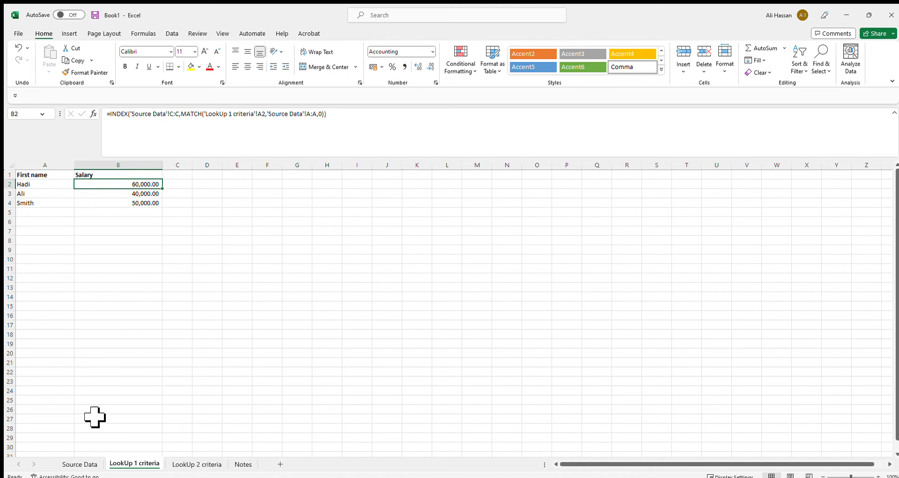
click(77, 464)
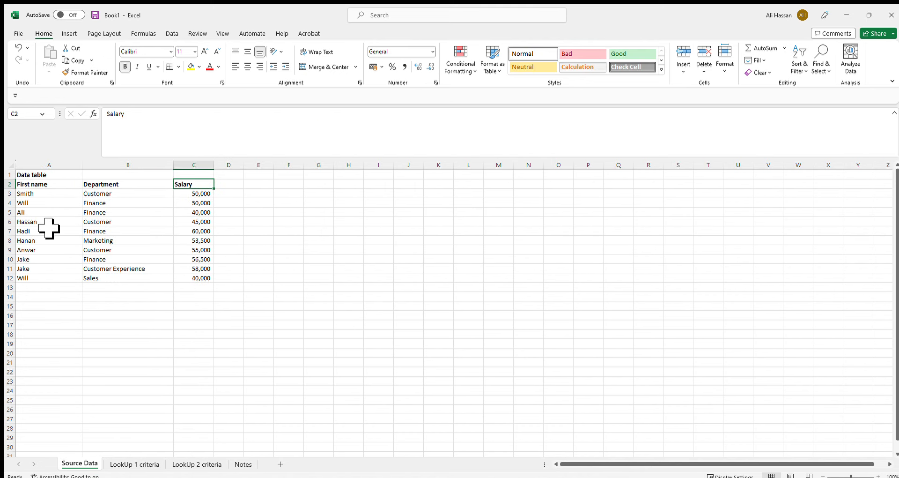
drag(56, 231, 201, 234)
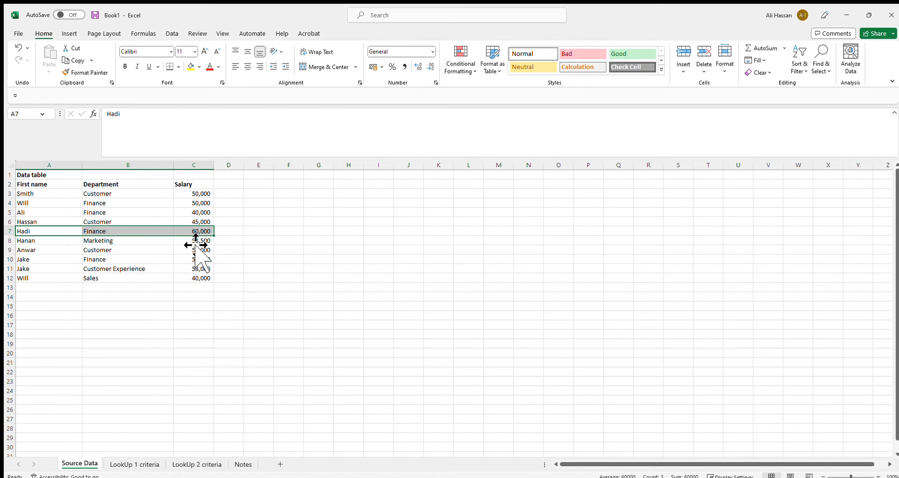
Step: Check the B3 salary result on LookUp 1 criteria against row 5 of the Source Data table
click(135, 464)
click(53, 195)
click(131, 194)
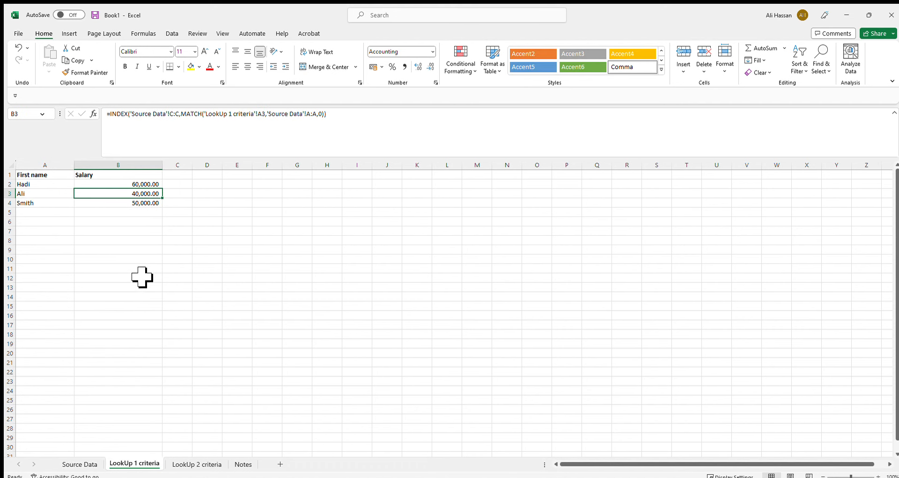
click(86, 463)
click(201, 213)
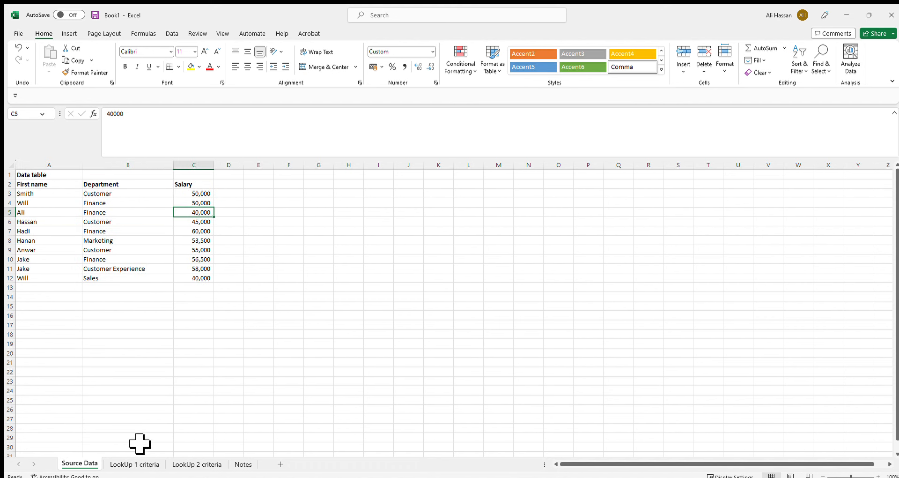
Step: Review the First name and Department columns on the LookUp 2 criteria sheet and slightly widen column B
click(190, 463)
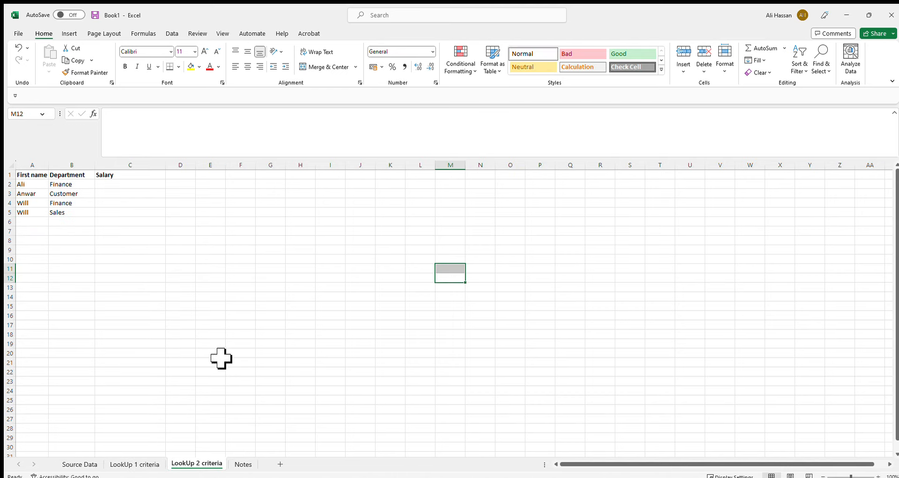
click(121, 186)
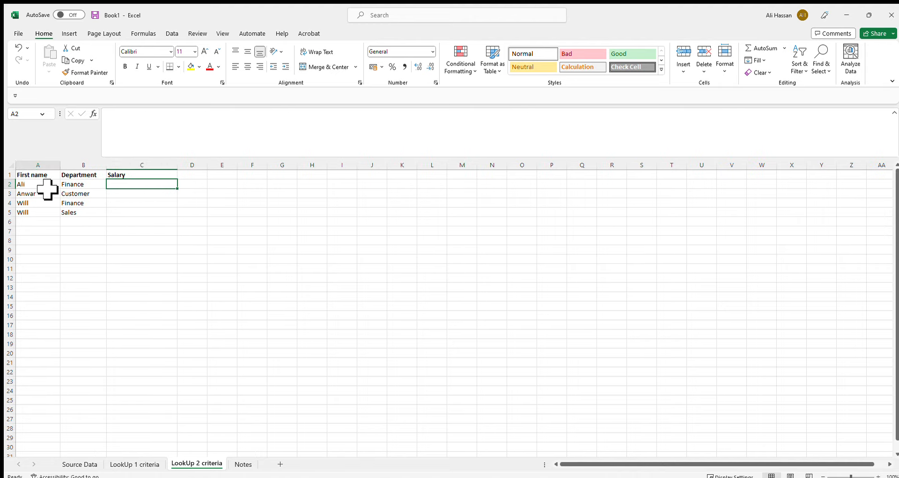
click(47, 165)
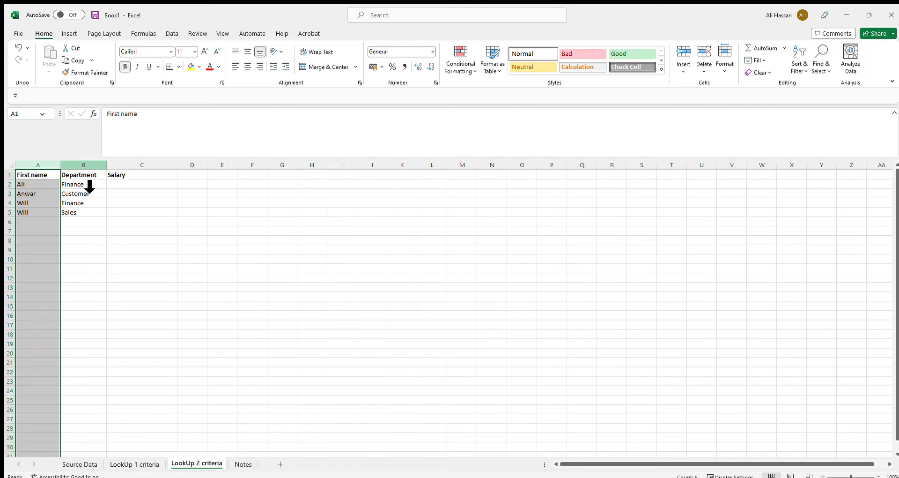
click(83, 165)
drag(107, 165, 118, 171)
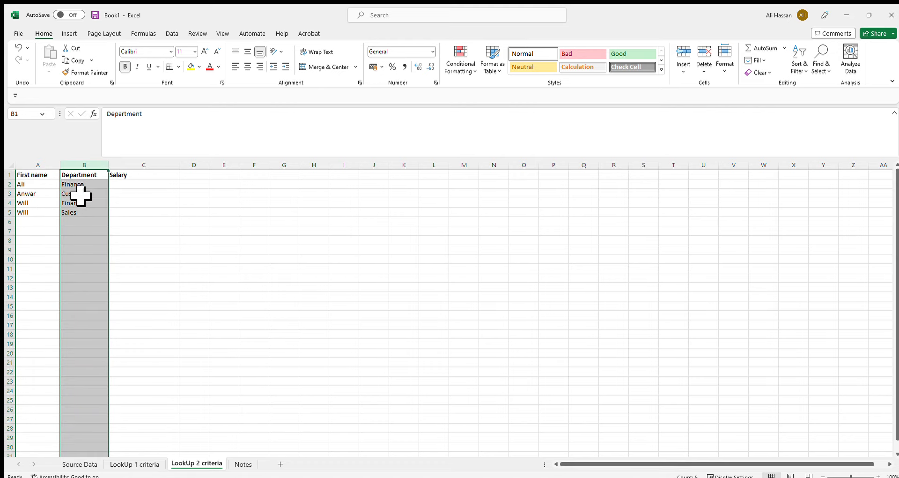
Step: Compare the first names and departments in rows 4 and 5 of the LookUp 2 criteria sheet
click(9, 203)
mouse_move(10, 205)
mouse_down()
mouse_move(83, 212)
mouse_move(47, 215)
mouse_move(27, 202)
mouse_up()
click(76, 204)
click(34, 213)
click(78, 213)
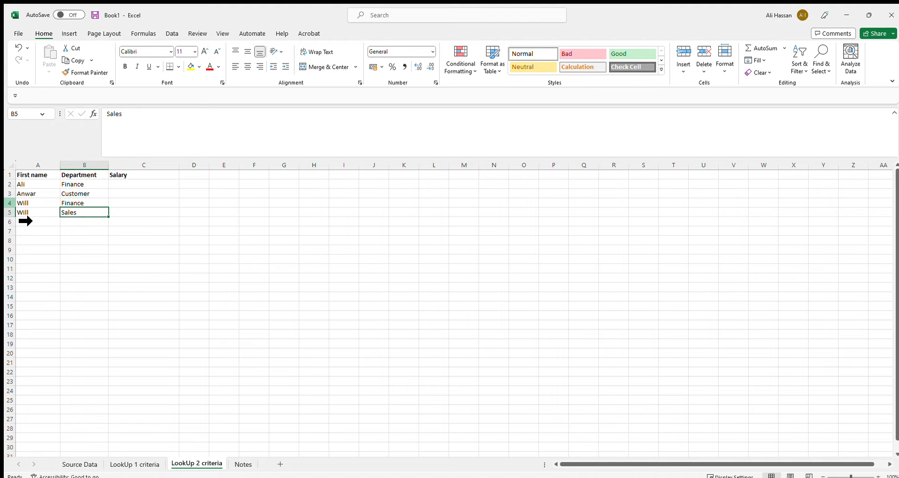
drag(10, 205, 11, 212)
click(76, 205)
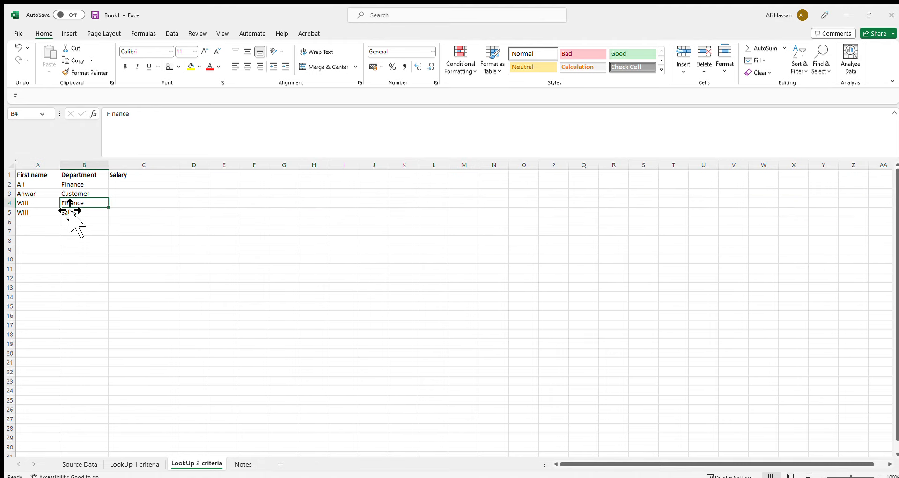
click(140, 205)
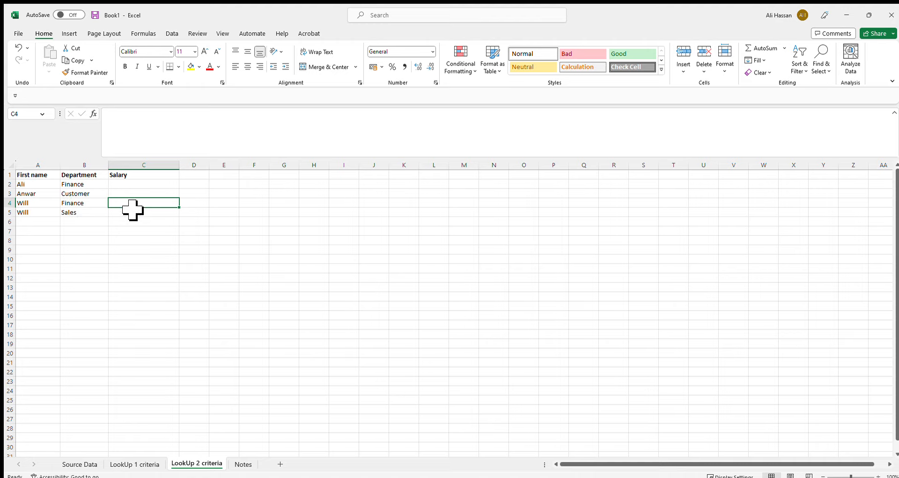
click(81, 209)
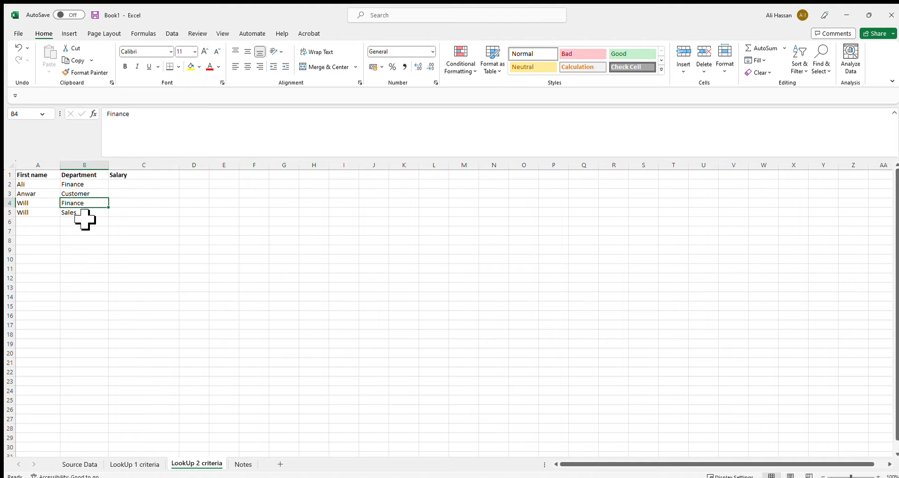
click(82, 216)
click(138, 211)
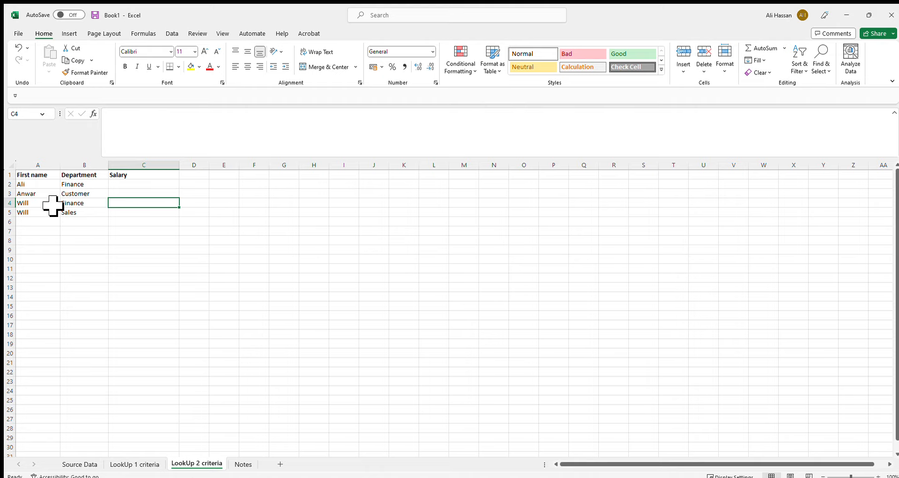
click(53, 166)
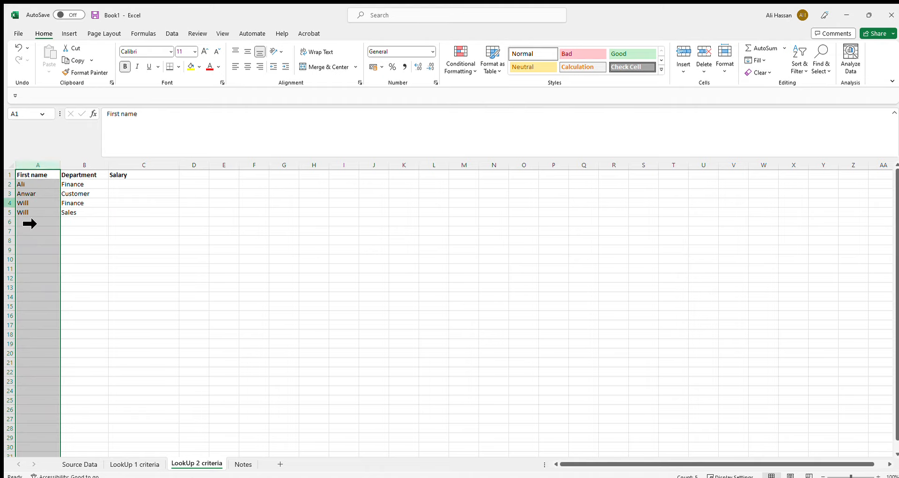
click(11, 204)
click(34, 213)
click(132, 205)
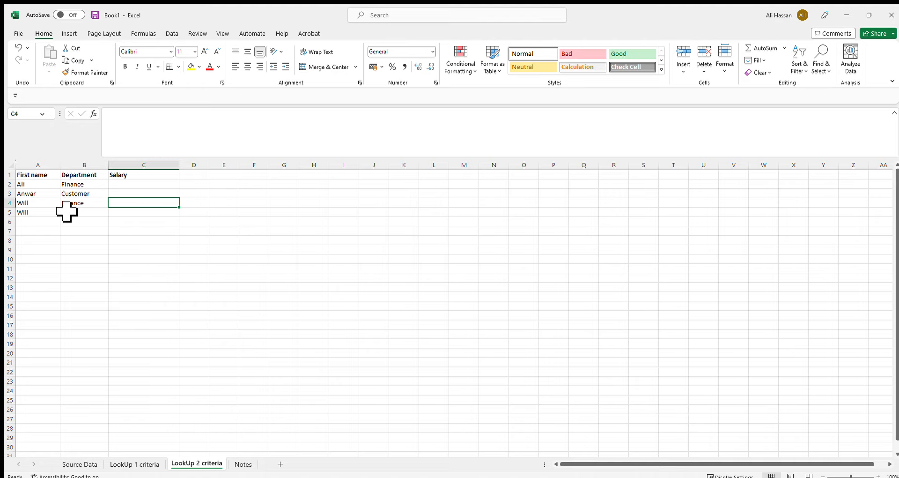
mouse_move(70, 204)
mouse_down()
mouse_move(77, 215)
mouse_move(83, 205)
mouse_up()
click(135, 205)
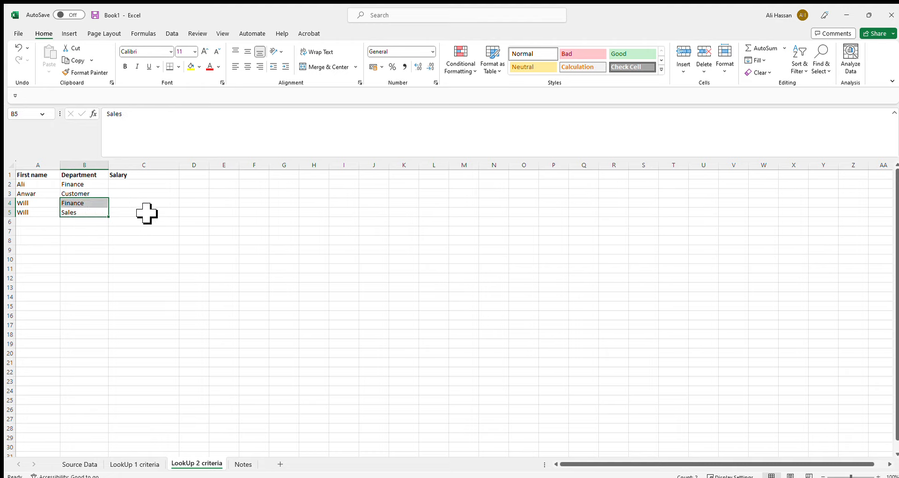
Step: Start an INDEX formula in C4 of LookUp 2 criteria with Source Data column C as the array
click(166, 184)
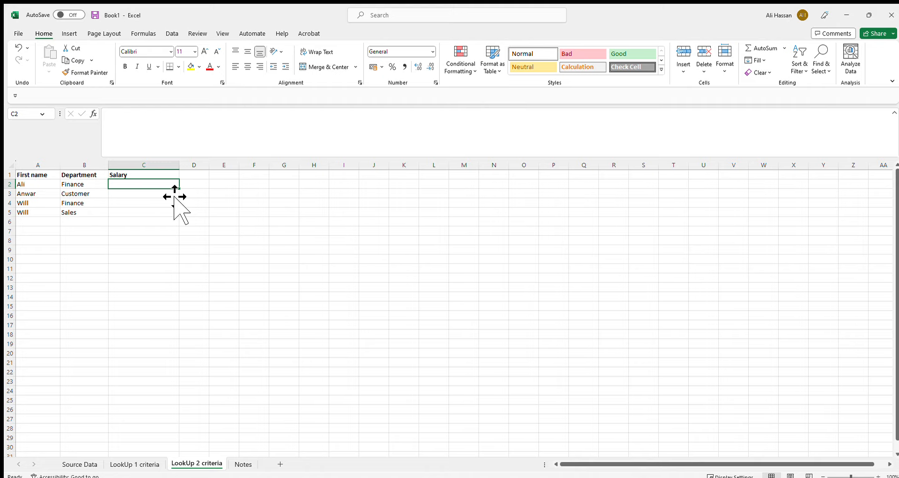
click(136, 213)
click(170, 205)
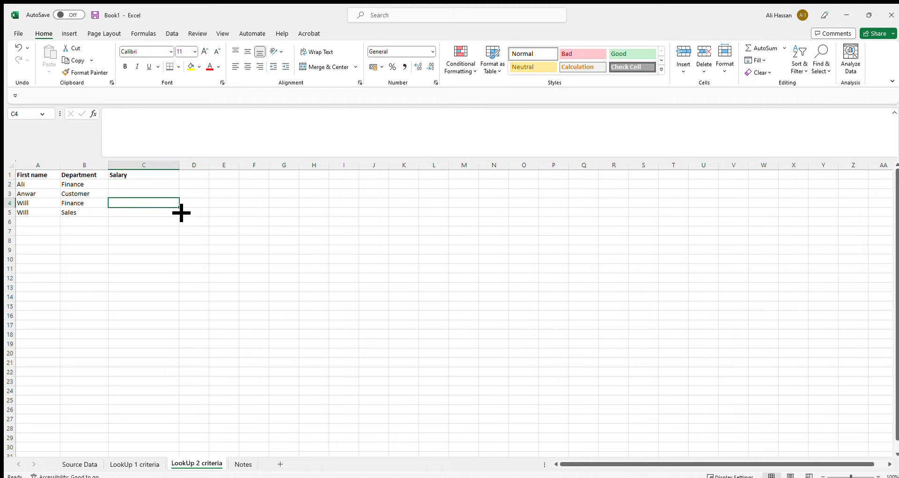
text(=INDEX()
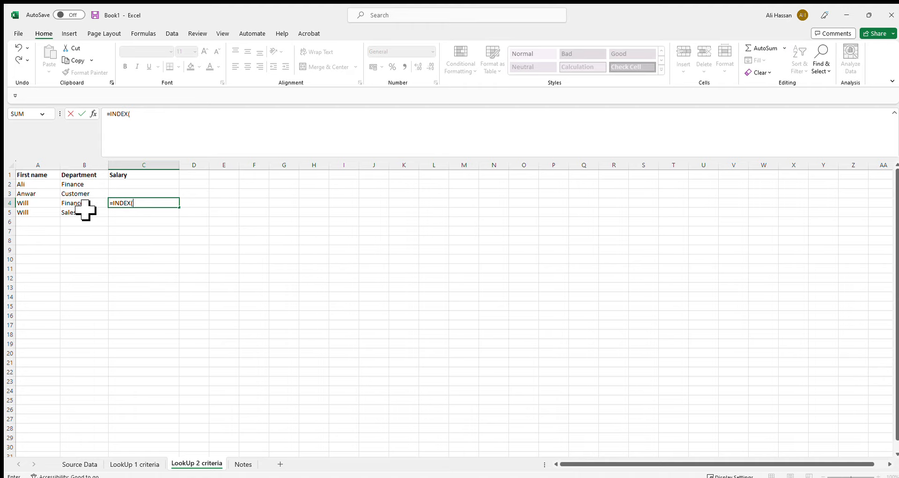
click(80, 464)
click(194, 165)
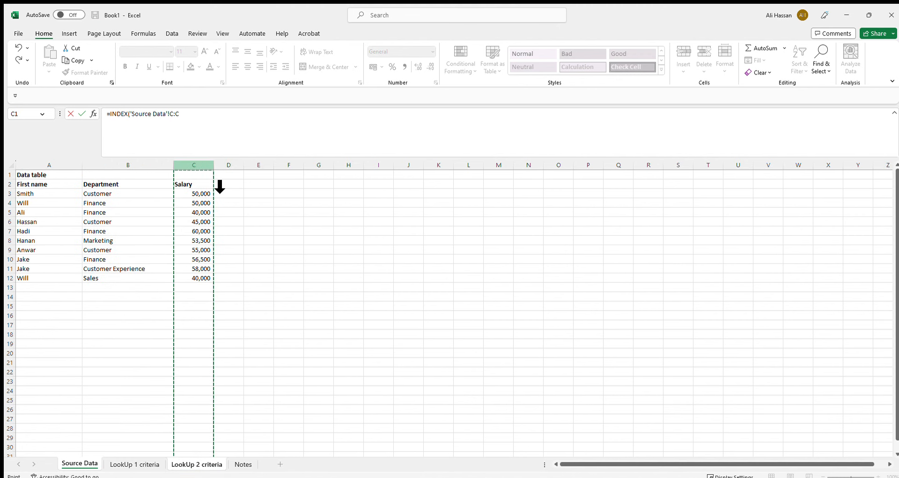
Step: Add a MATCH function as the row argument, with LookUp 2 criteria cells A4 and B4 joined by & as its lookup value
text(,MATCH()
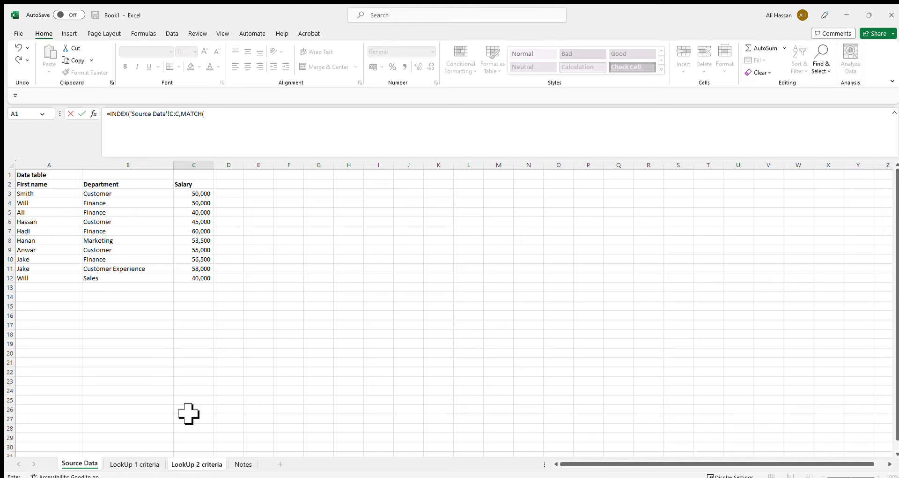
click(196, 464)
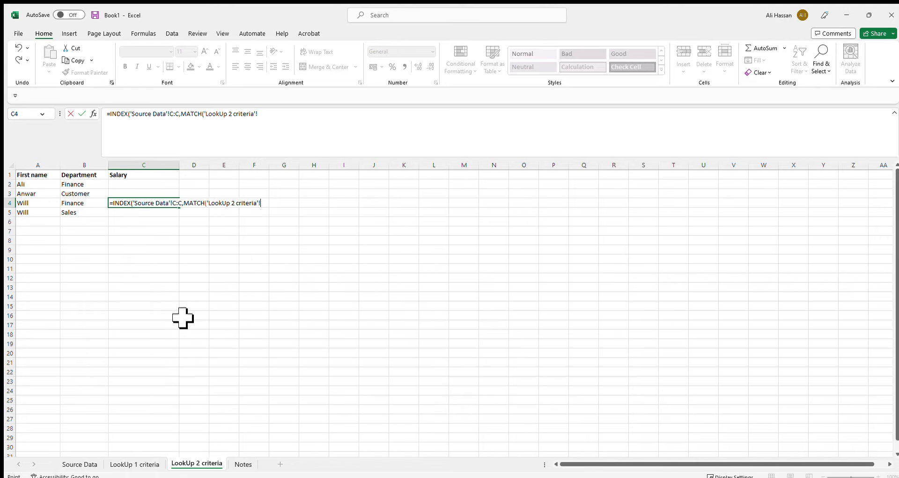
click(37, 203)
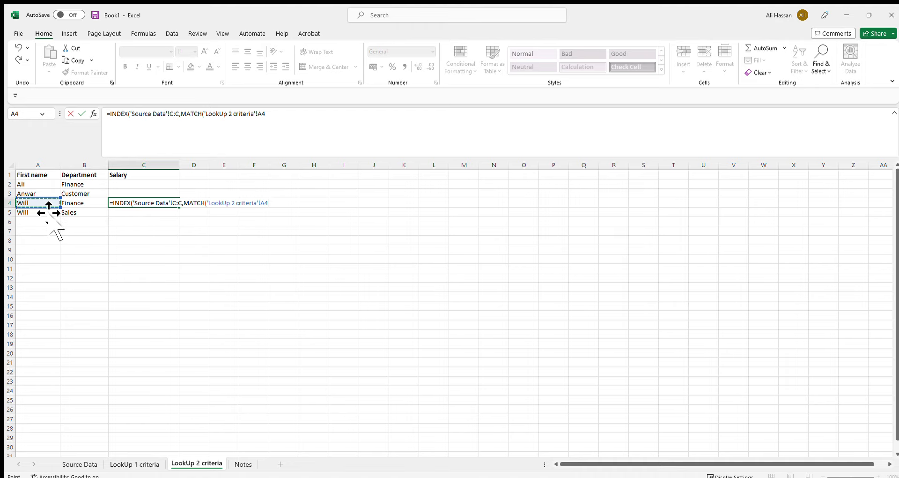
click(297, 126)
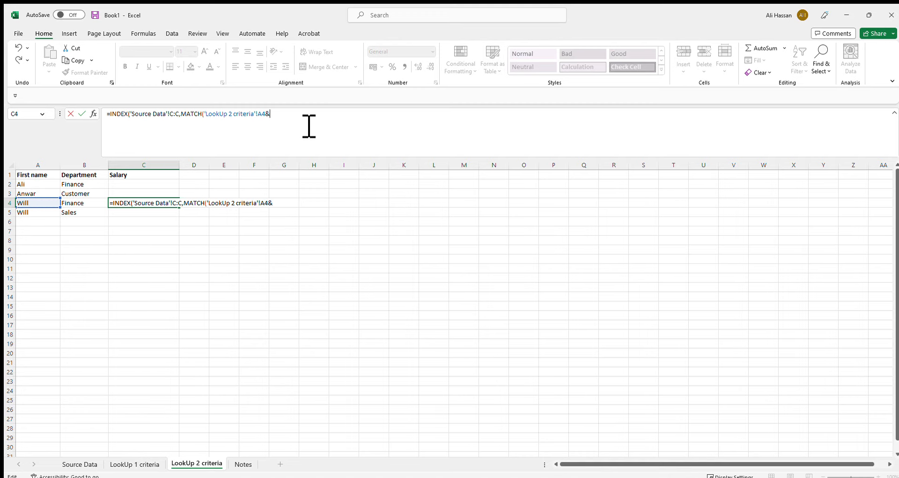
click(82, 204)
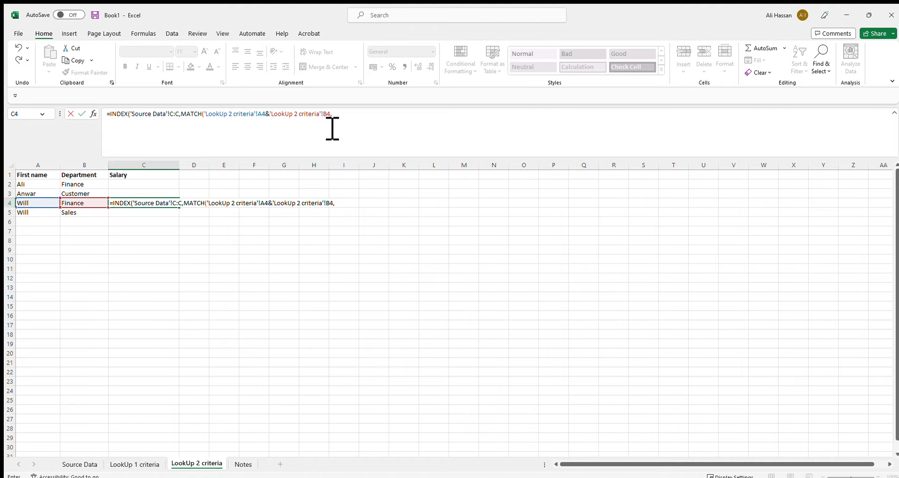
Step: Set the MATCH lookup array to Source Data columns A and B joined by &
click(79, 463)
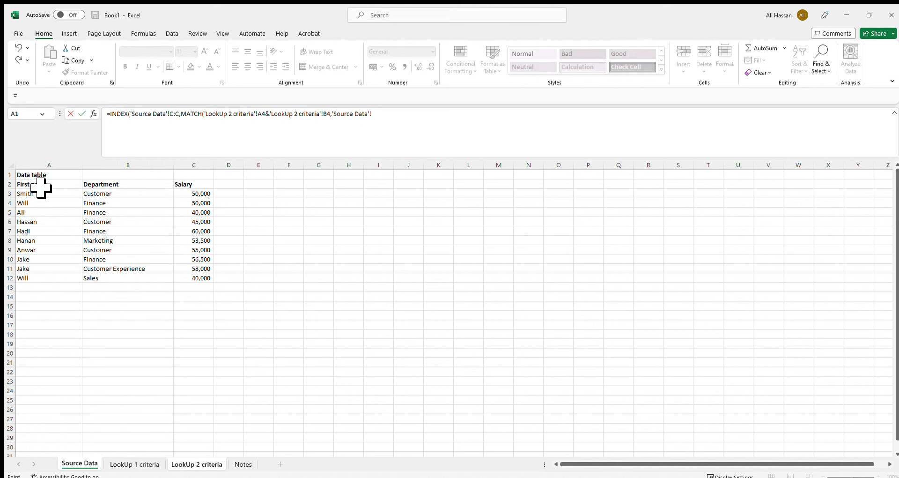
click(55, 166)
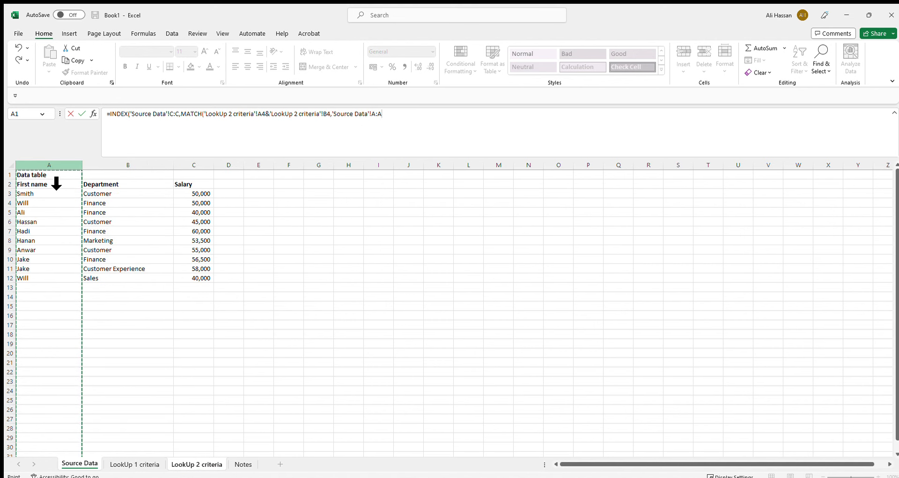
text(&)
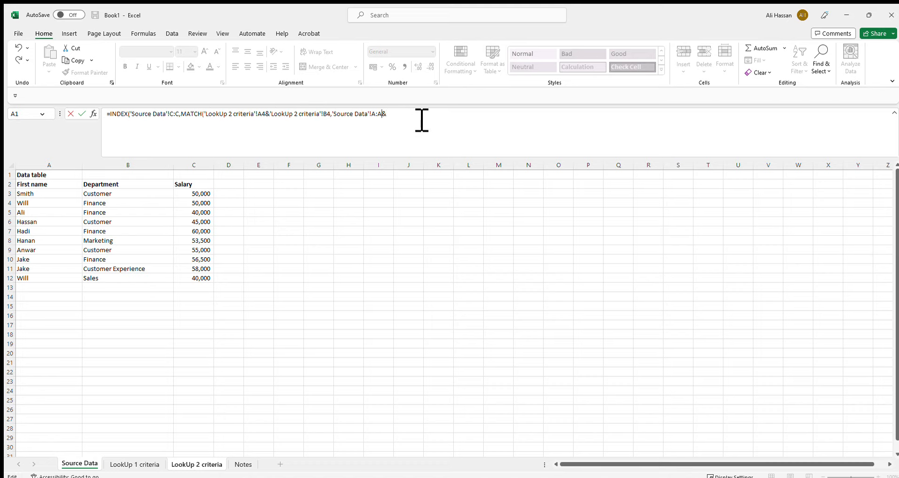
click(127, 165)
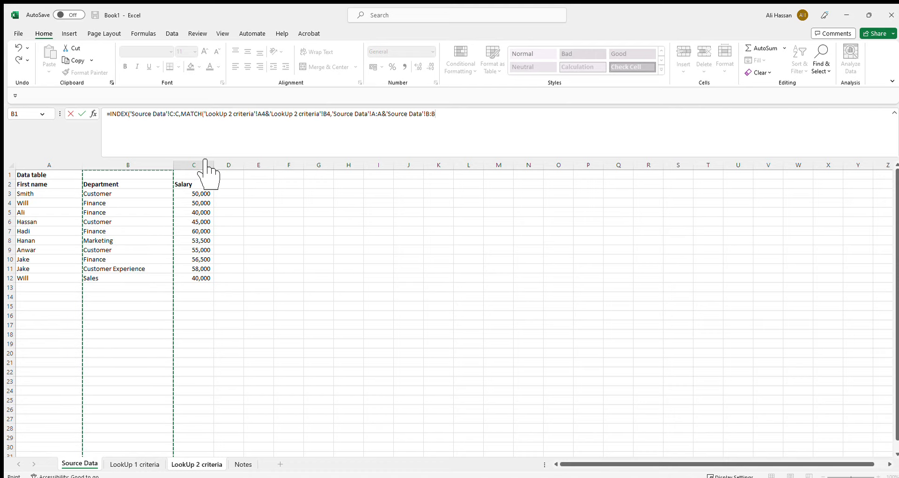
Step: Finish the two-criteria MATCH with match type 0, close both functions and enter the formula in C4
click(465, 126)
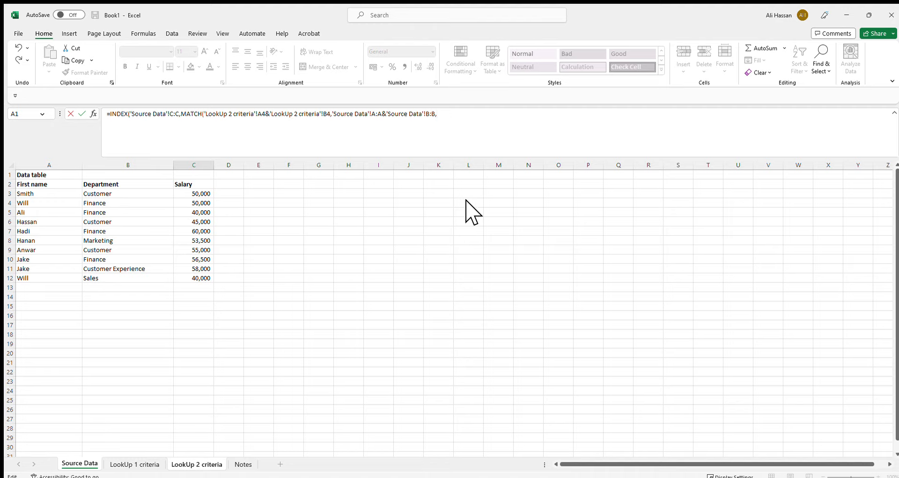
text(0)
key(Return)
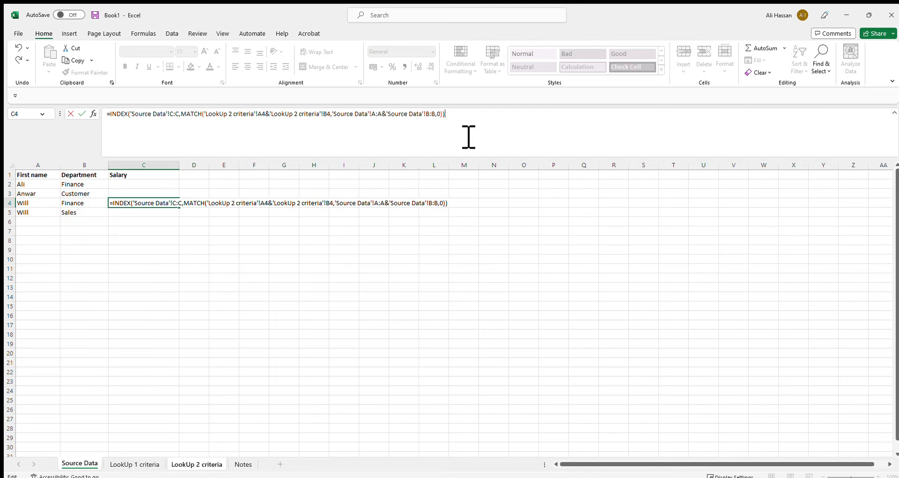
Step: Copy the two-criteria formula from C4 into C5 and apply the comma number style to both cells
key(Up)
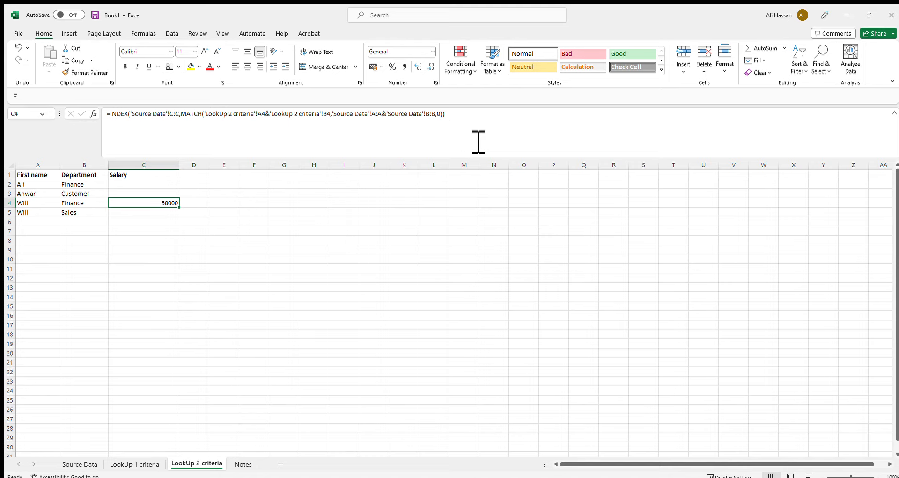
key(ctrl+c)
click(158, 212)
key(ctrl+v)
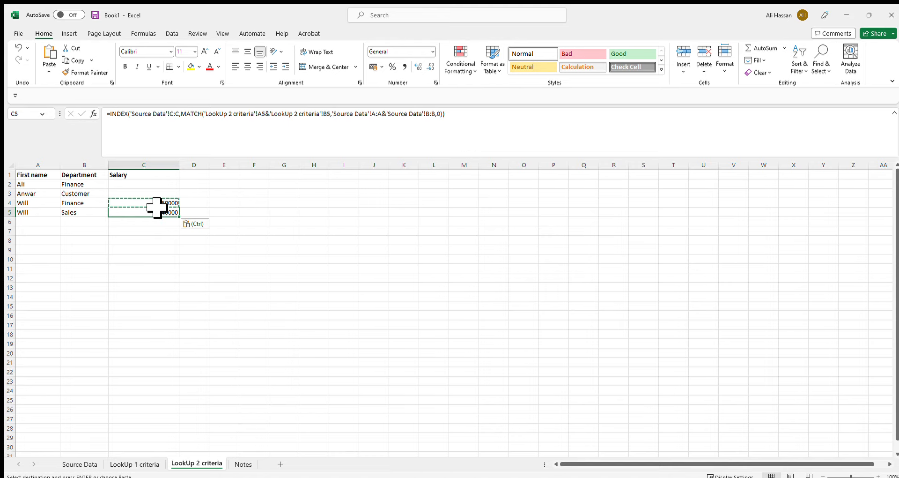
drag(157, 206, 168, 212)
click(405, 66)
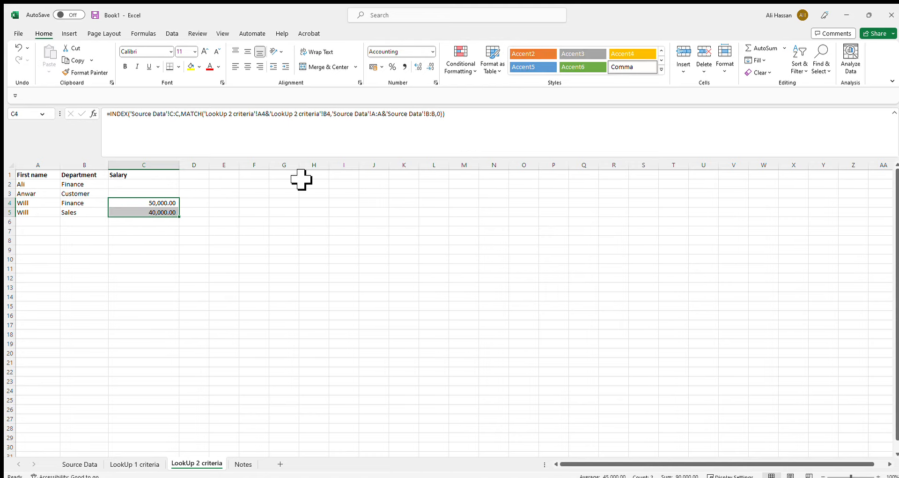
Step: Copy the formatted formula from C4 into C2 and C3
click(161, 206)
key(ctrl+c)
drag(160, 184, 162, 193)
key(ctrl+v)
click(248, 193)
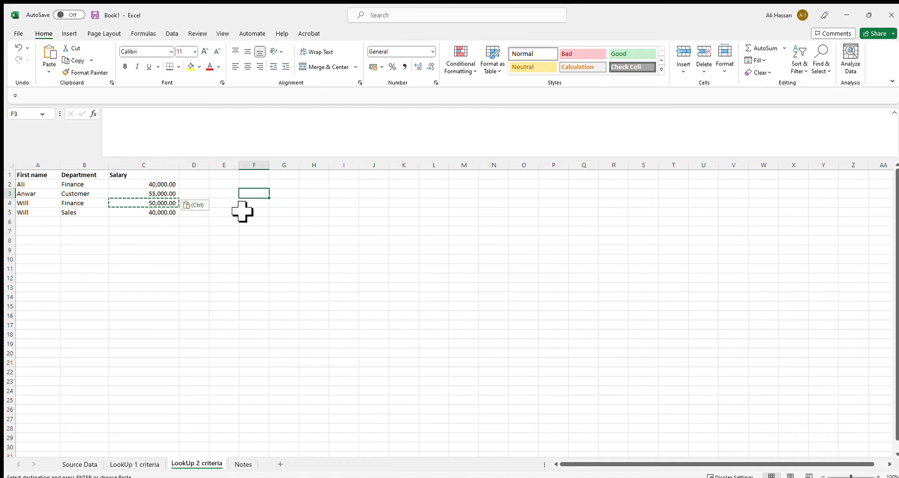
Step: Check the C4 salary result against row 4 of Source Data and look over row 4 of LookUp 1 criteria
drag(10, 203, 11, 213)
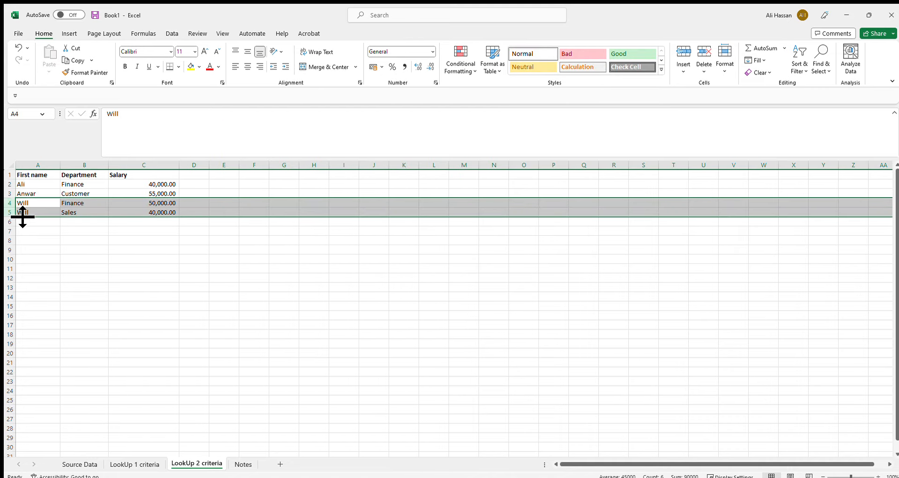
click(80, 463)
drag(44, 206, 151, 206)
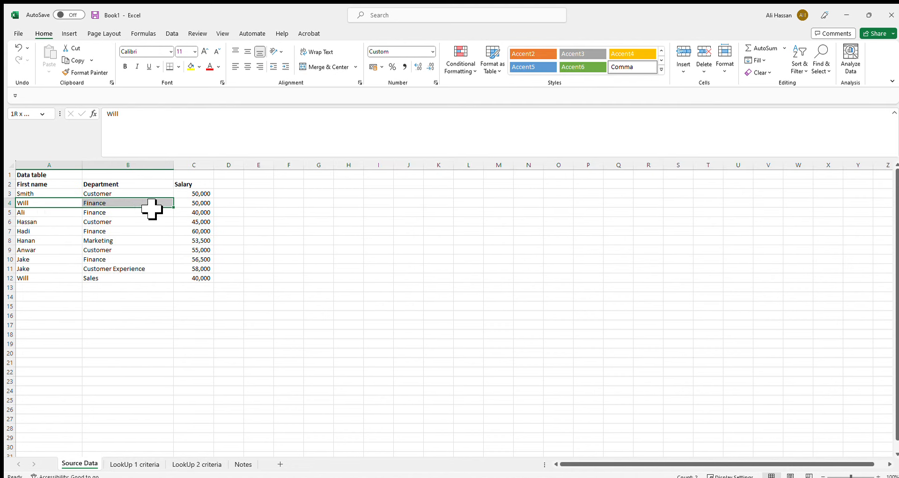
click(132, 463)
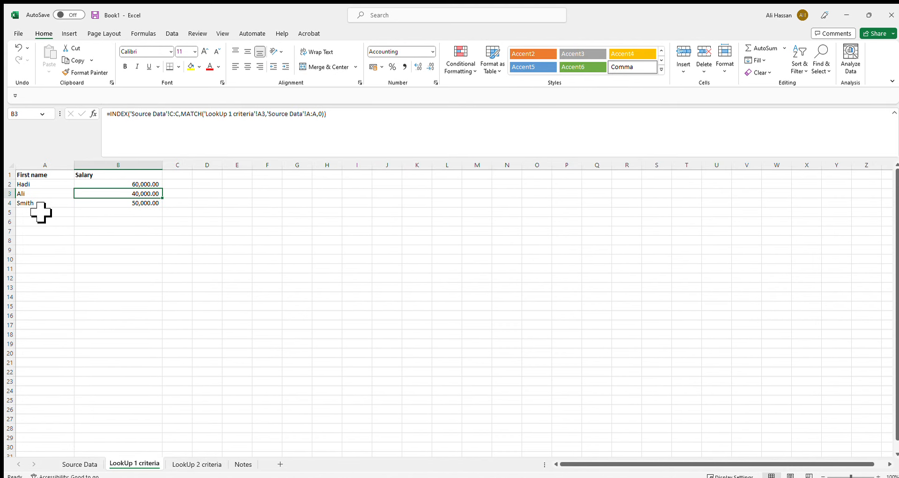
drag(39, 204, 117, 204)
Step: Check the C5 salary result on LookUp 2 criteria against row 12 of the Source Data table
click(183, 464)
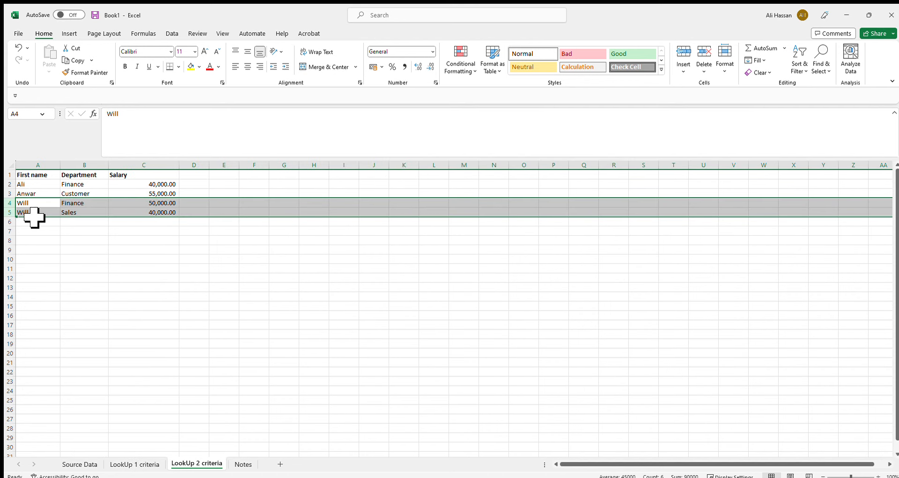
drag(34, 214, 164, 226)
click(89, 464)
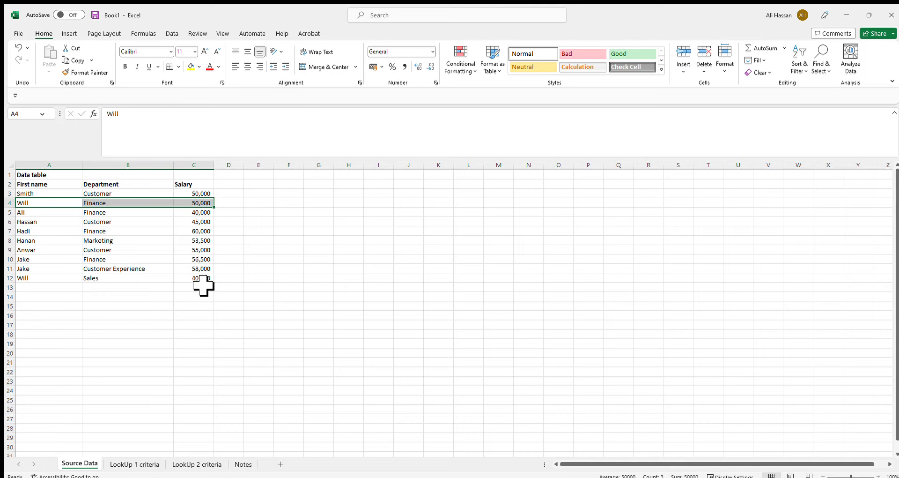
drag(200, 278, 41, 283)
click(190, 315)
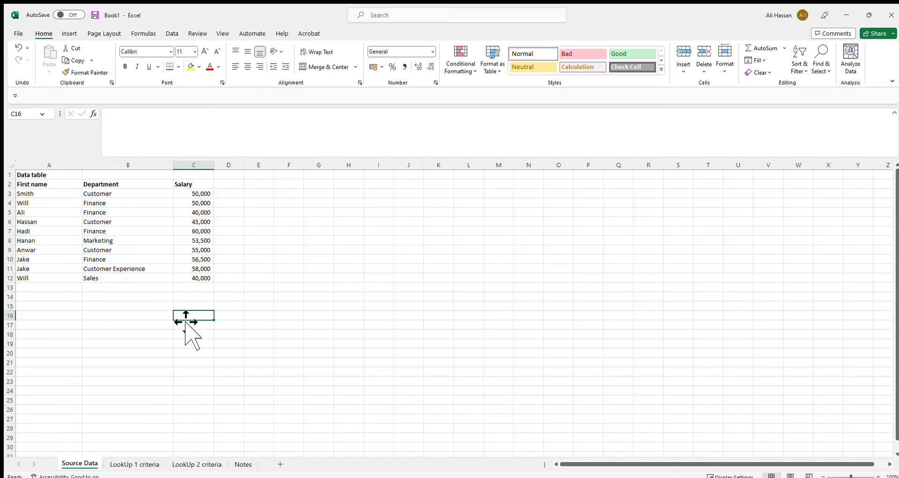